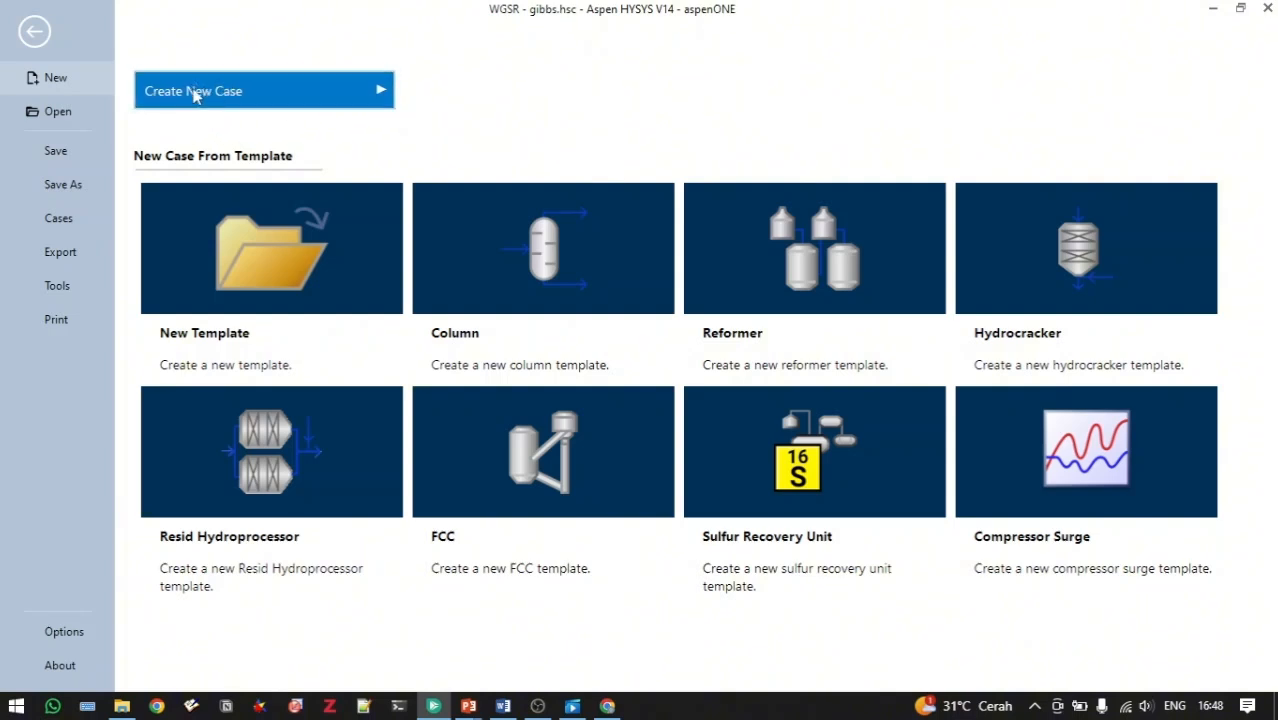
# Create a new blank simulation case
pyautogui.click(78, 111)
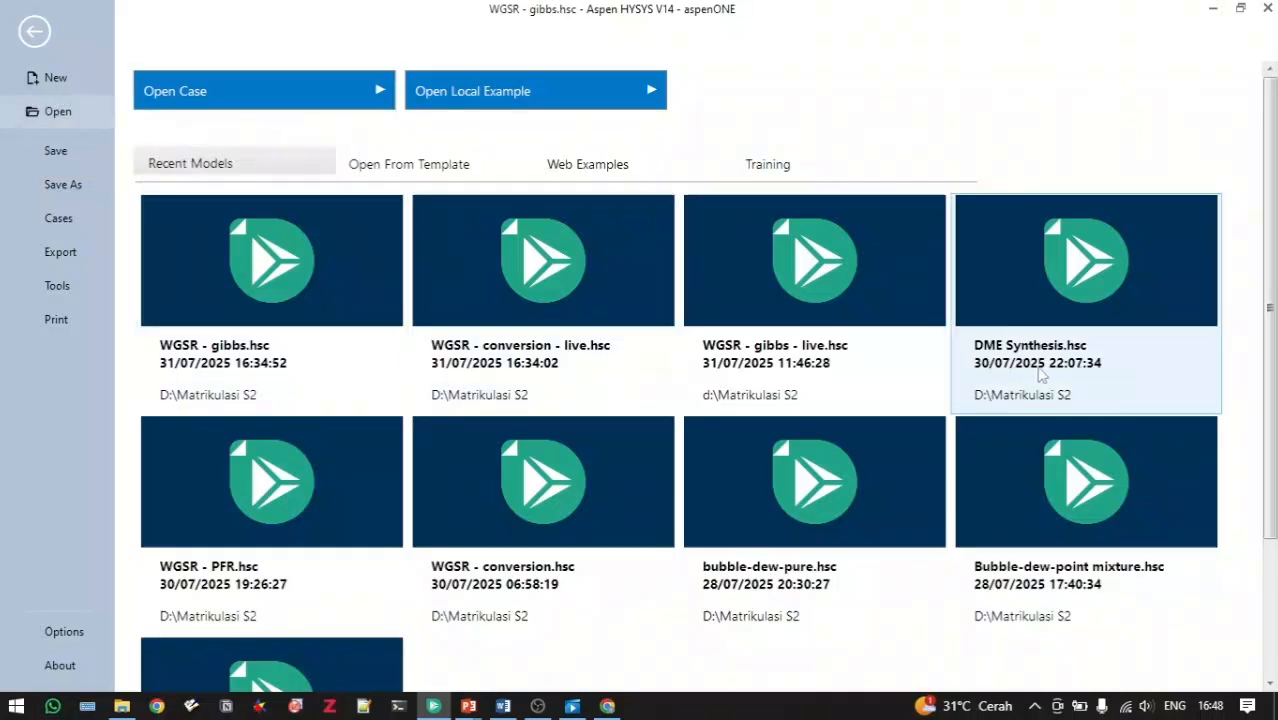
pyautogui.click(90, 77)
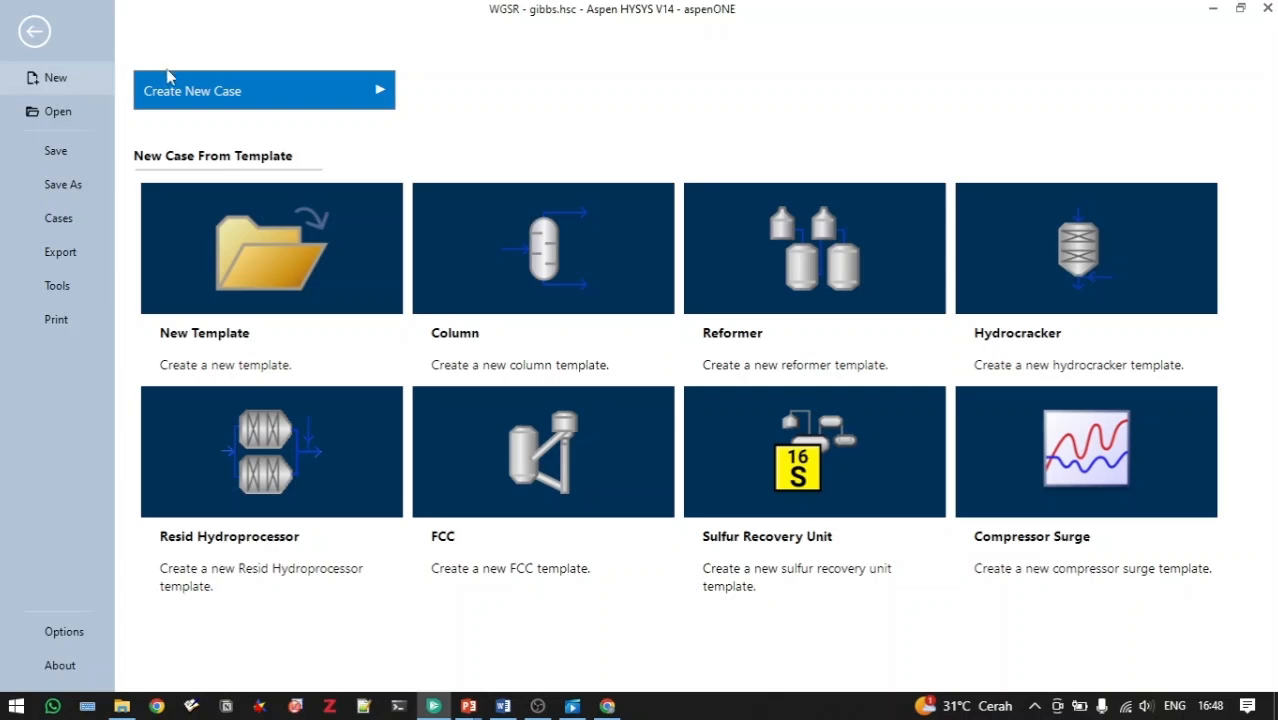
pyautogui.click(228, 90)
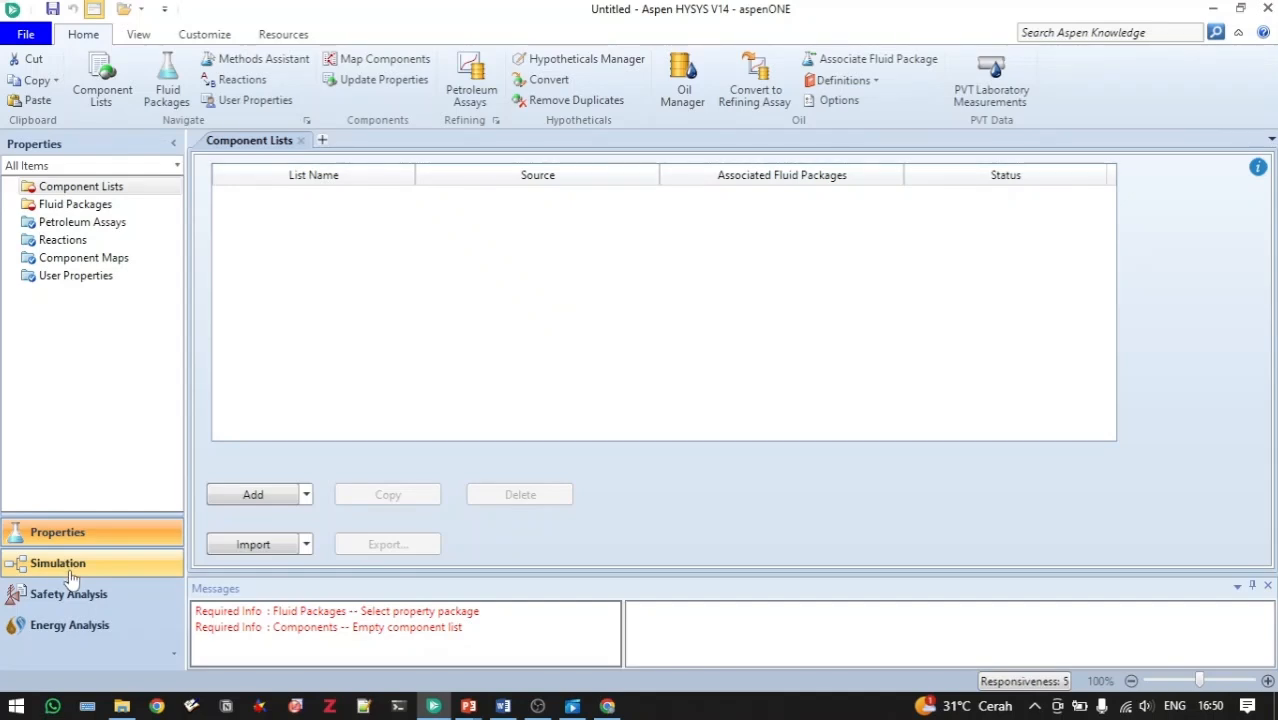
# Look over the empty Fluid Packages overview and return to the Component Lists overview
pyautogui.click(103, 188)
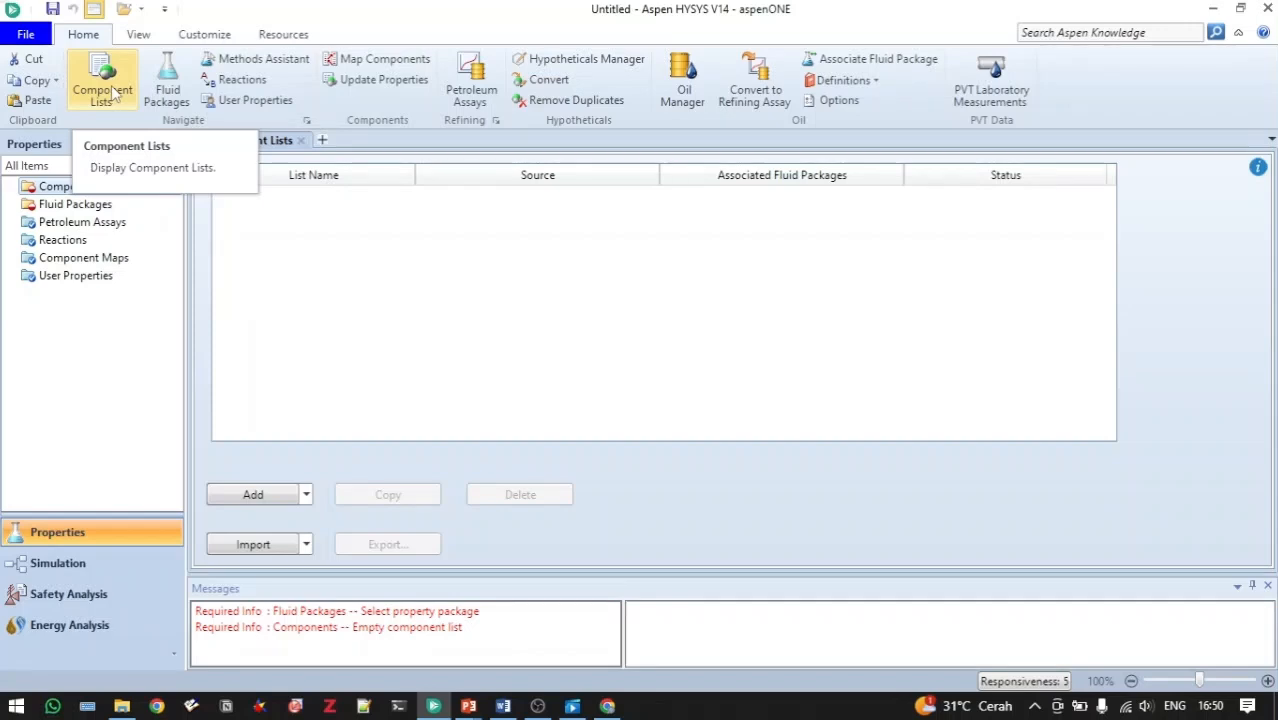
pyautogui.click(166, 82)
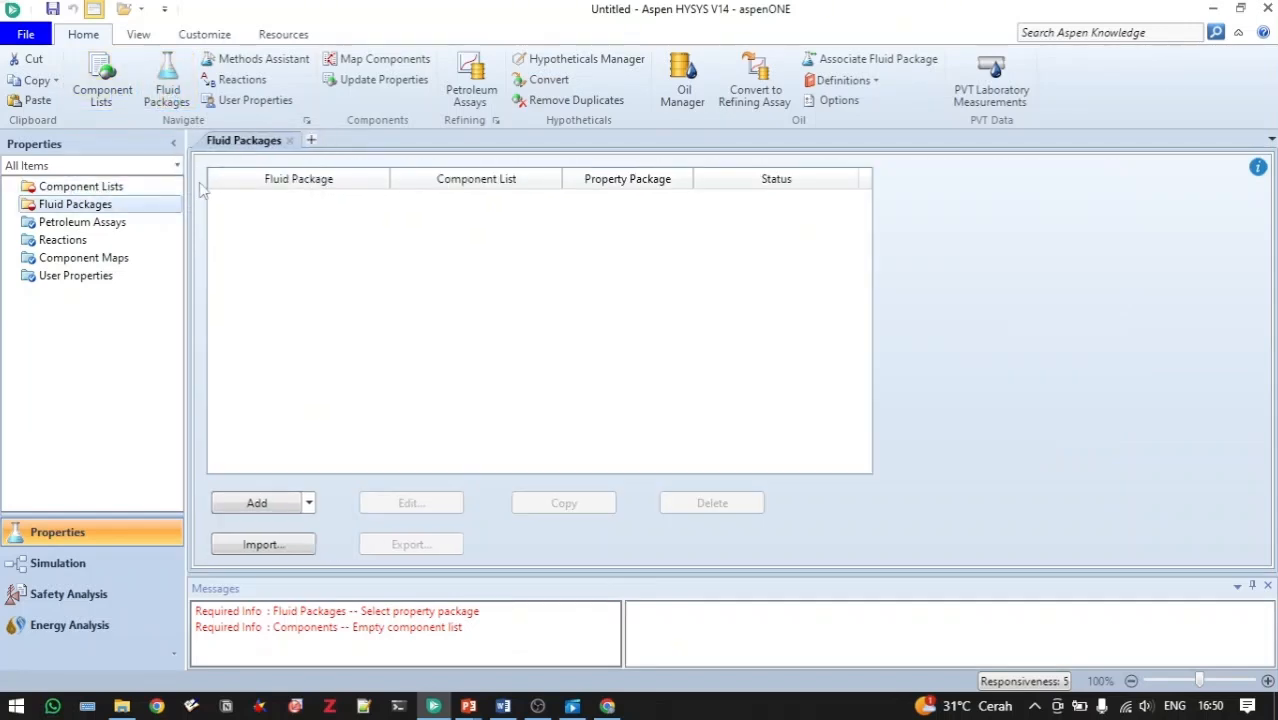
pyautogui.click(117, 98)
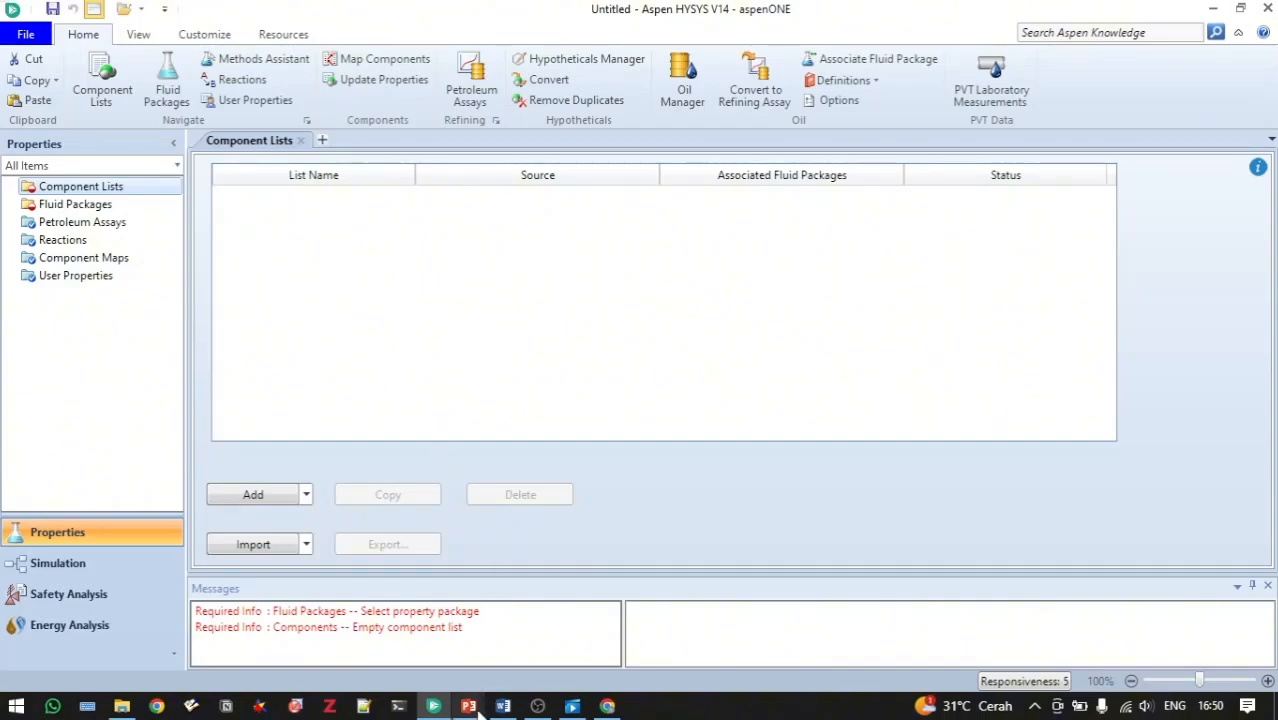
# Switch to the Simulasi Proses presentation in PowerPoint and review the water gas shift reaction's components on the Case #1 slide
pyautogui.moveTo(470, 708)
pyautogui.click(270, 630)
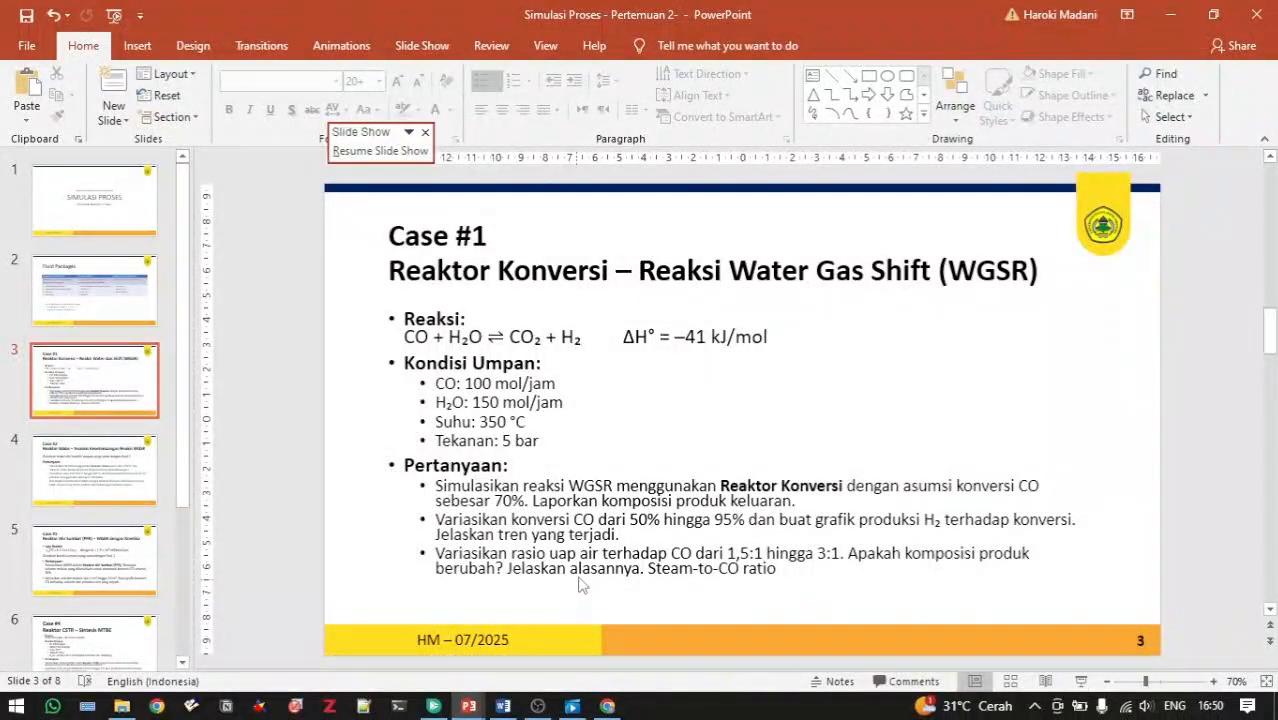
pyautogui.moveTo(403, 338); pyautogui.dragTo(495, 338)
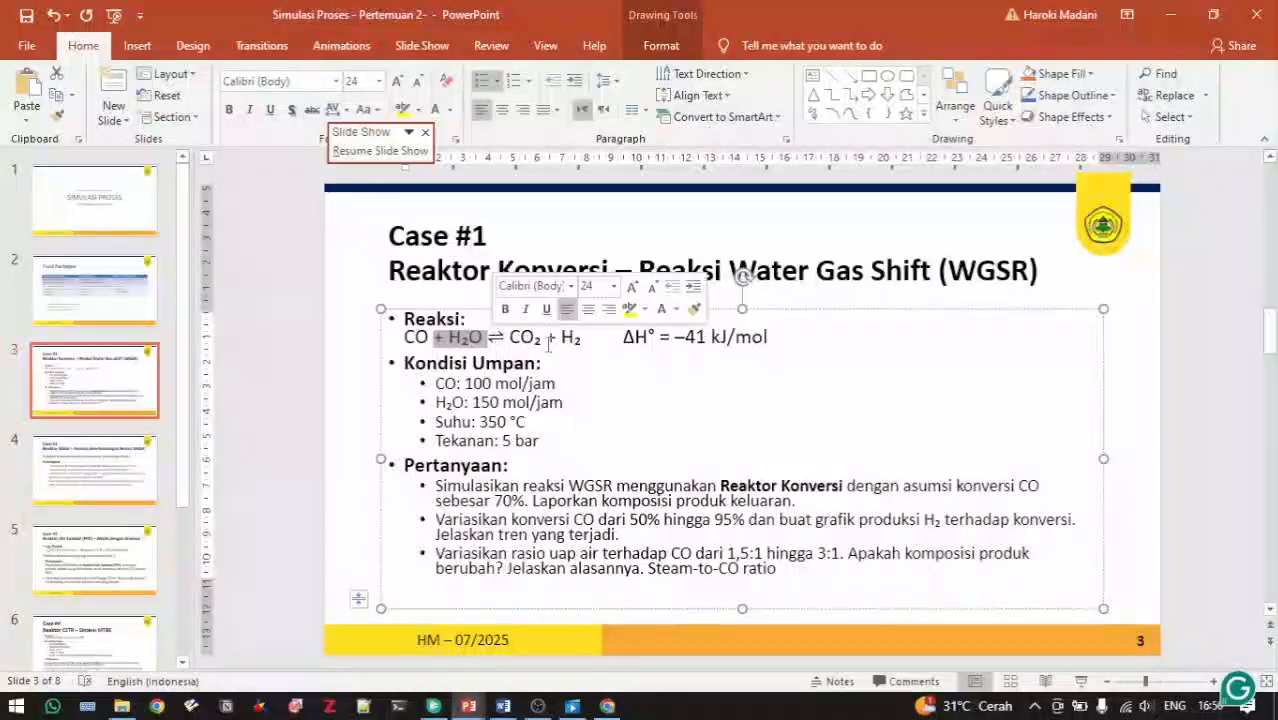
pyautogui.click(613, 340)
# Return to Aspen HYSYS and add a new component list
pyautogui.hotkey('alt', 'Tab')
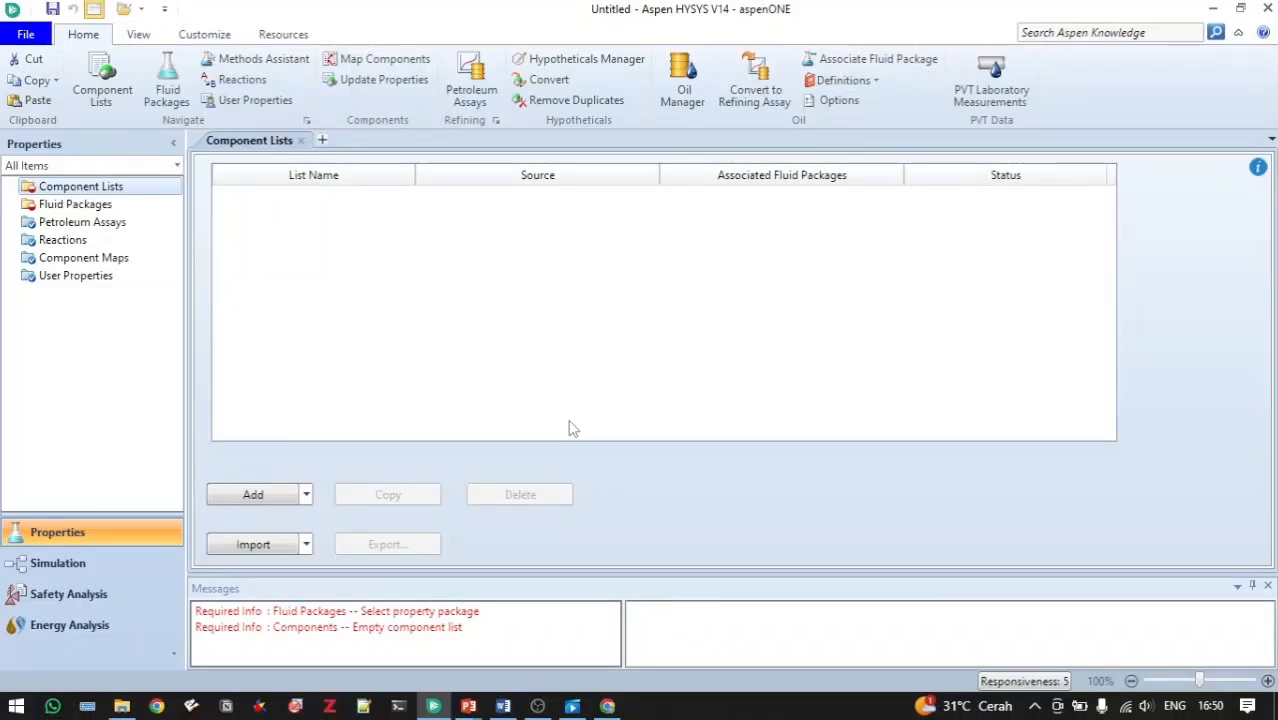
pyautogui.click(268, 504)
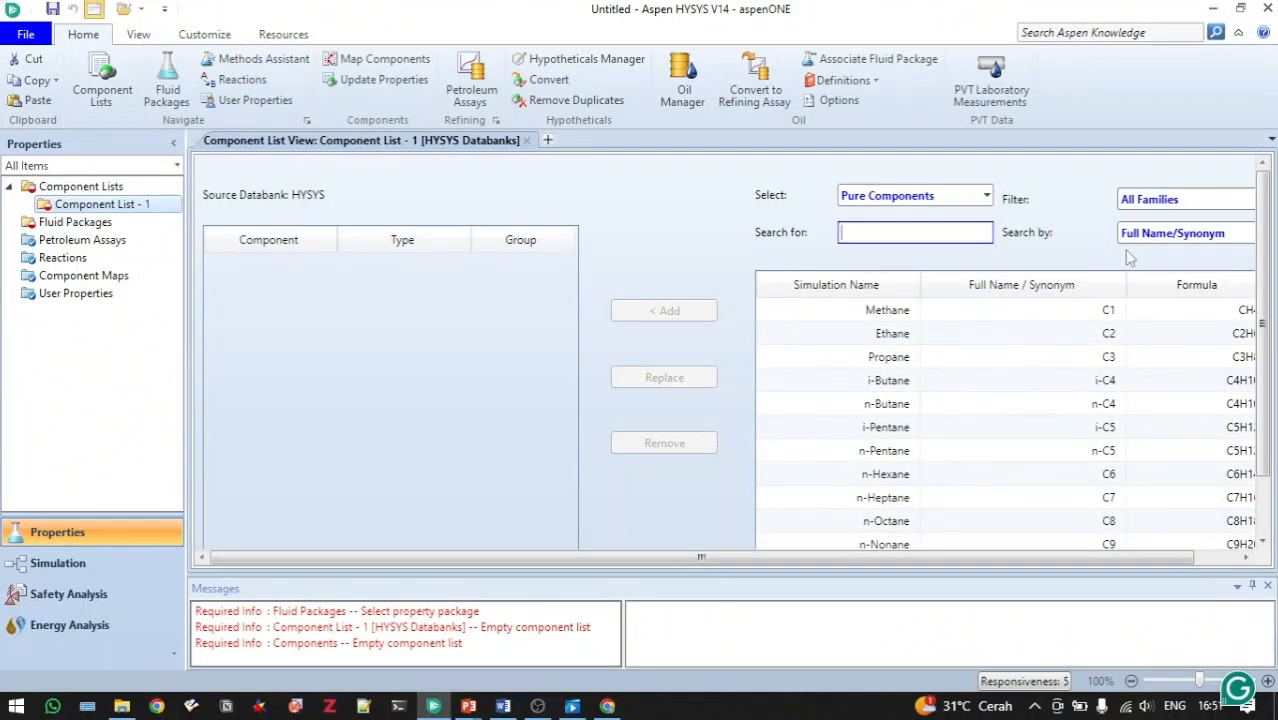
# Review the component type, family filter and search-by options available for the component databank
pyautogui.click(986, 196)
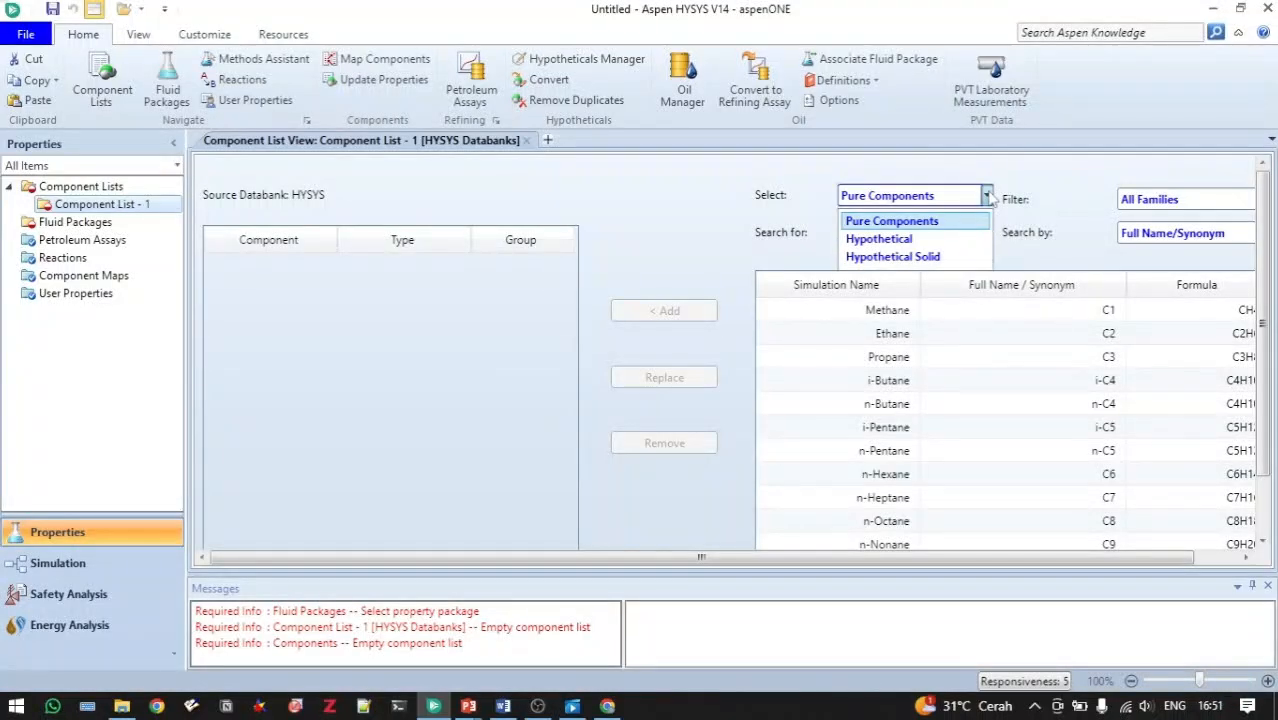
pyautogui.click(987, 197)
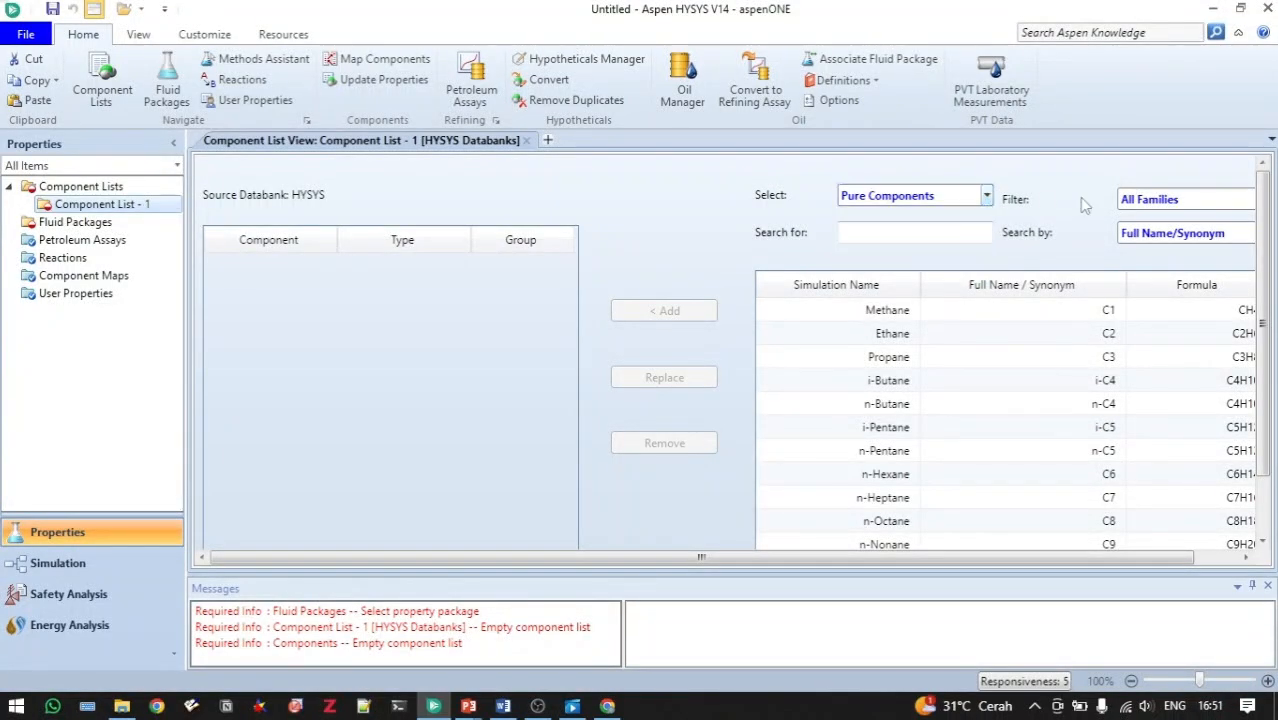
pyautogui.click(1220, 210)
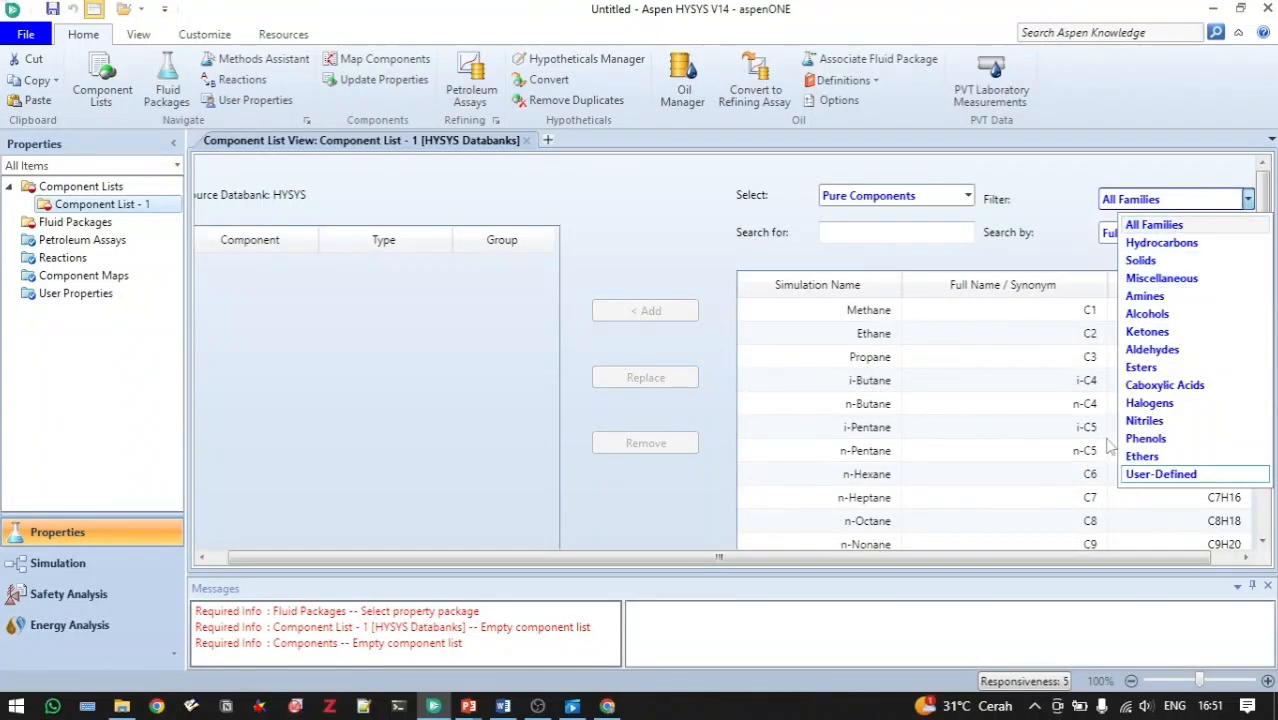
pyautogui.click(1080, 210)
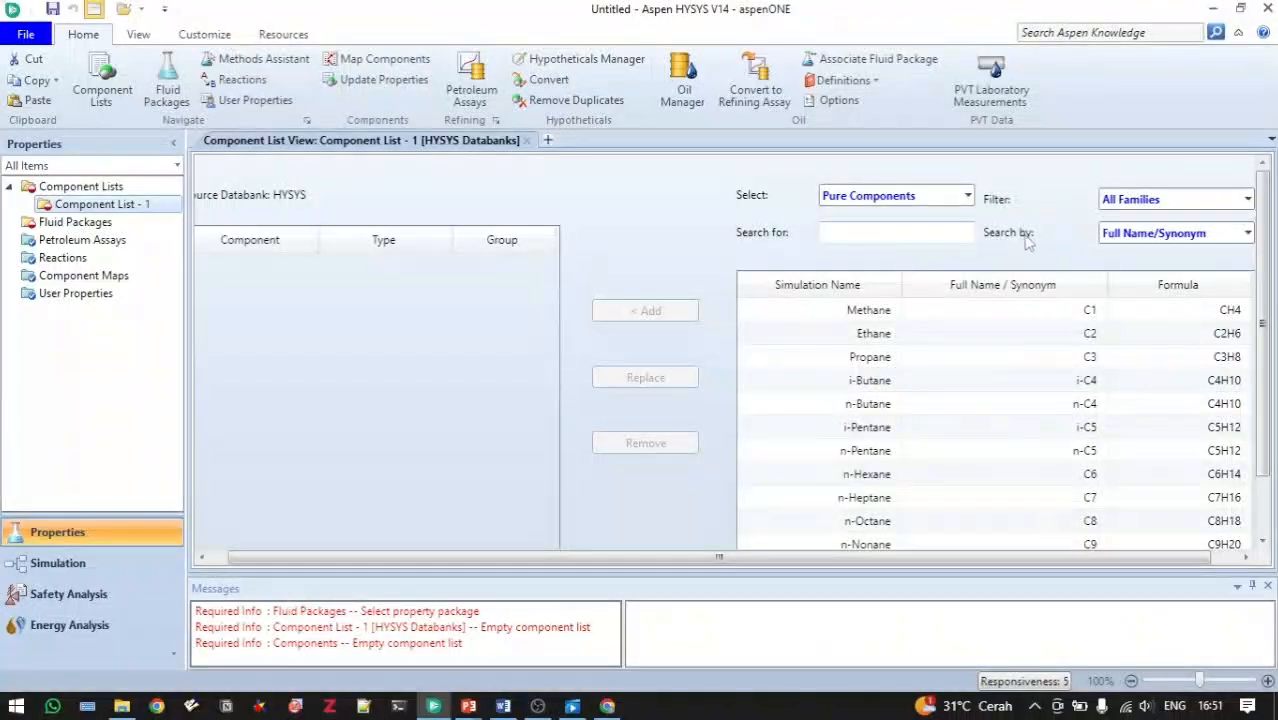
pyautogui.click(1248, 234)
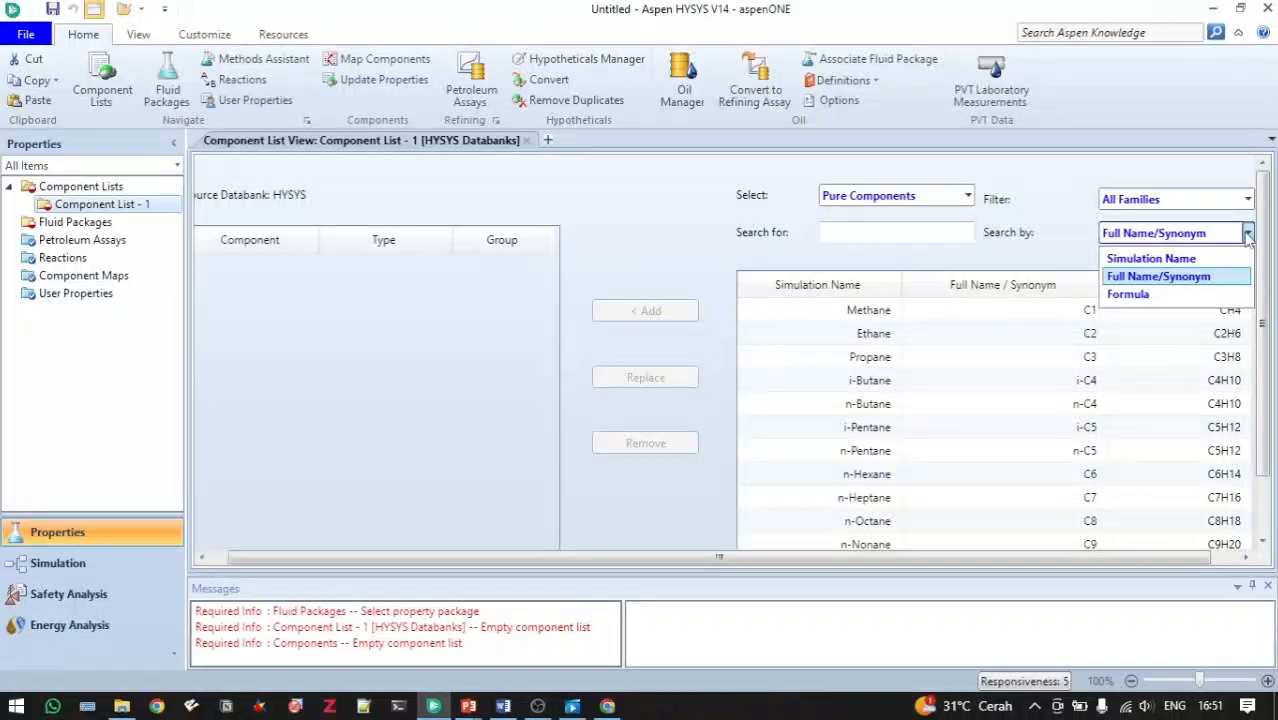
pyautogui.click(1058, 184)
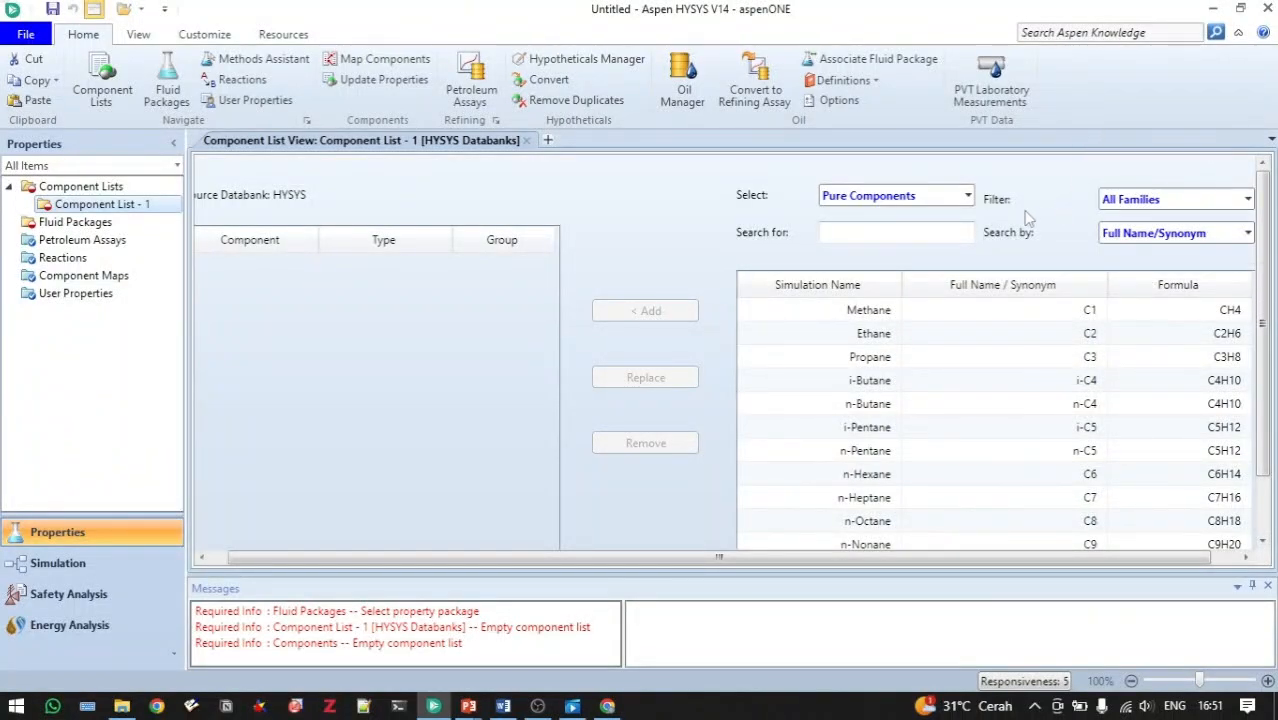
# Search the pure components for CO and add CO and CO2 to the component list
pyautogui.click(894, 235)
pyautogui.click(916, 230)
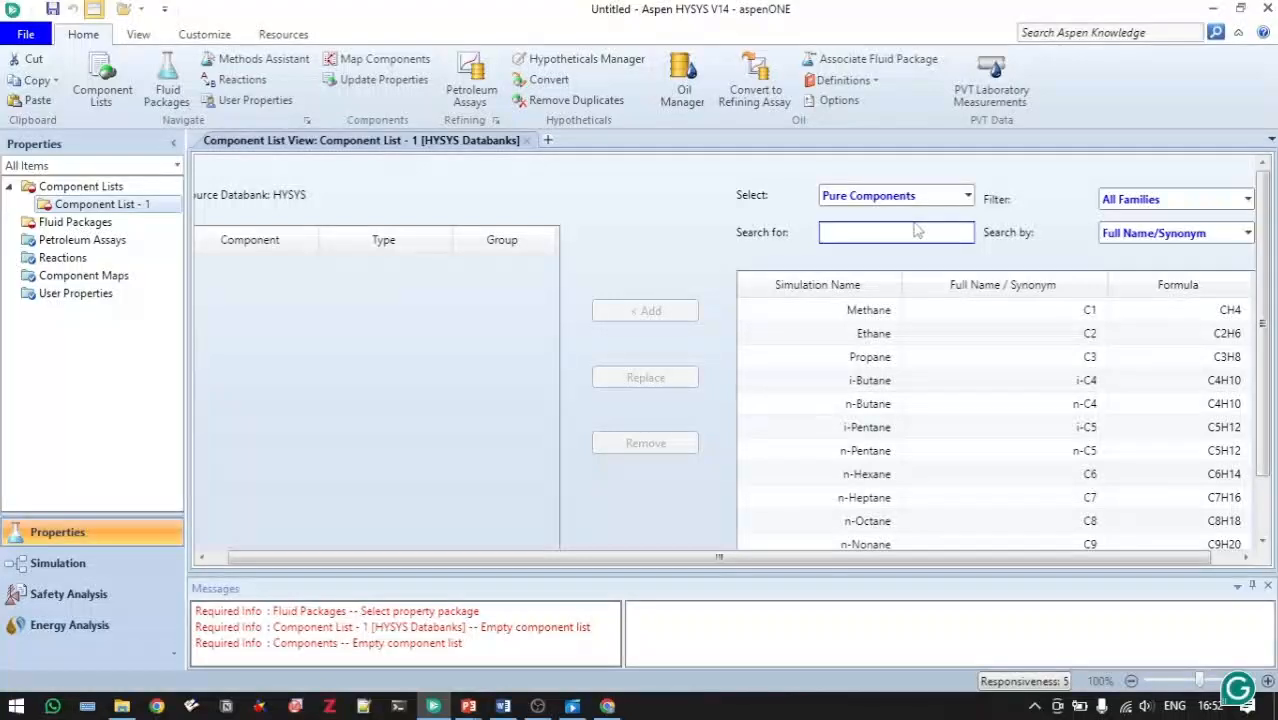
pyautogui.write('CO')
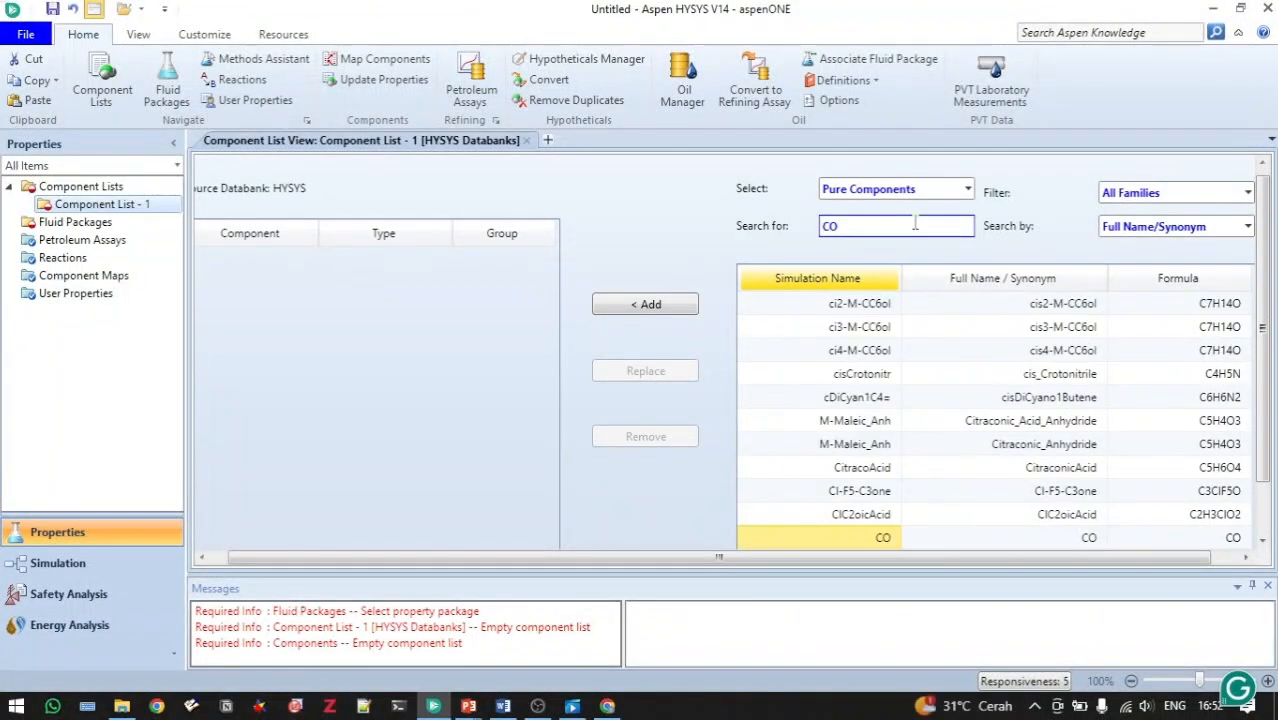
pyautogui.scroll(-1, 977, 430)
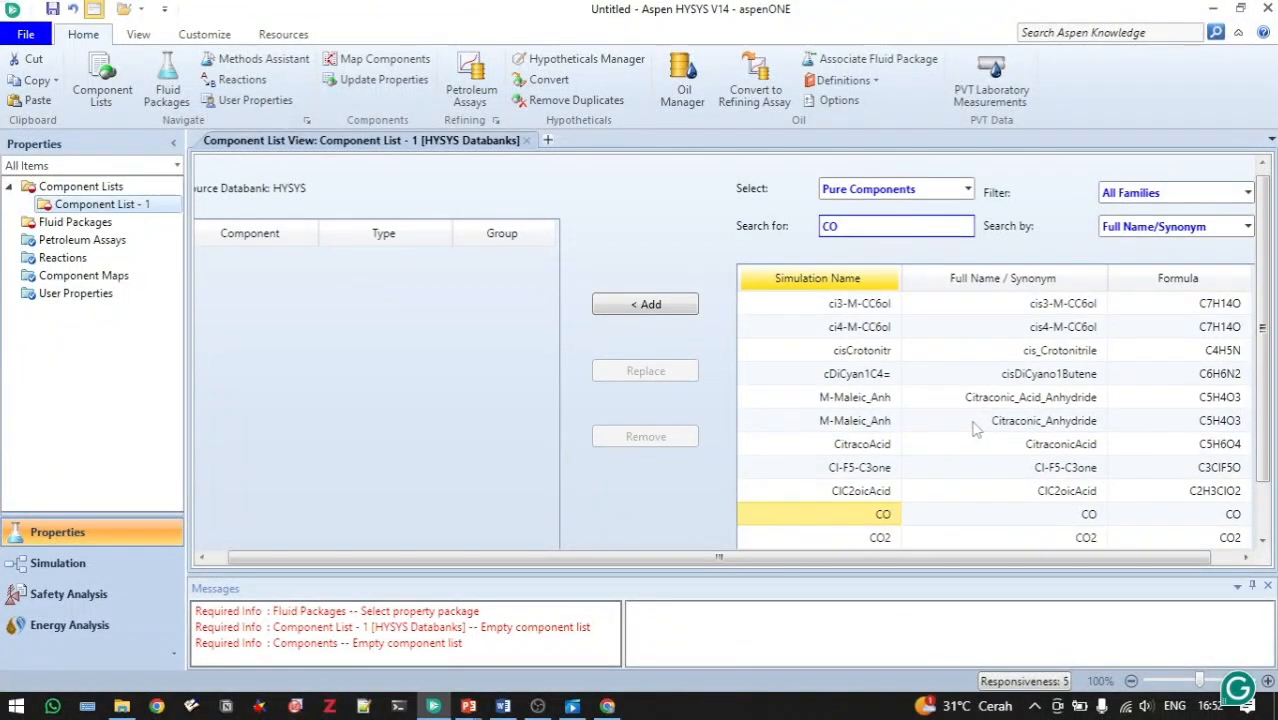
pyautogui.doubleClick(883, 524)
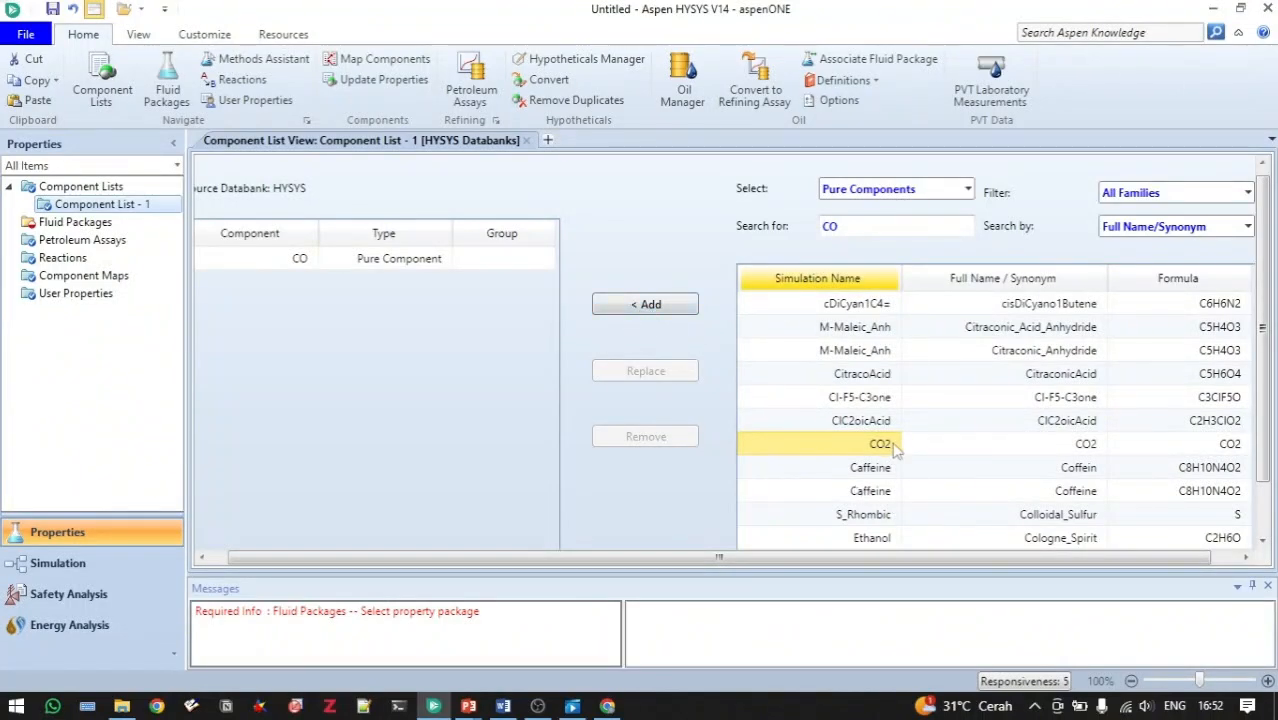
pyautogui.click(670, 308)
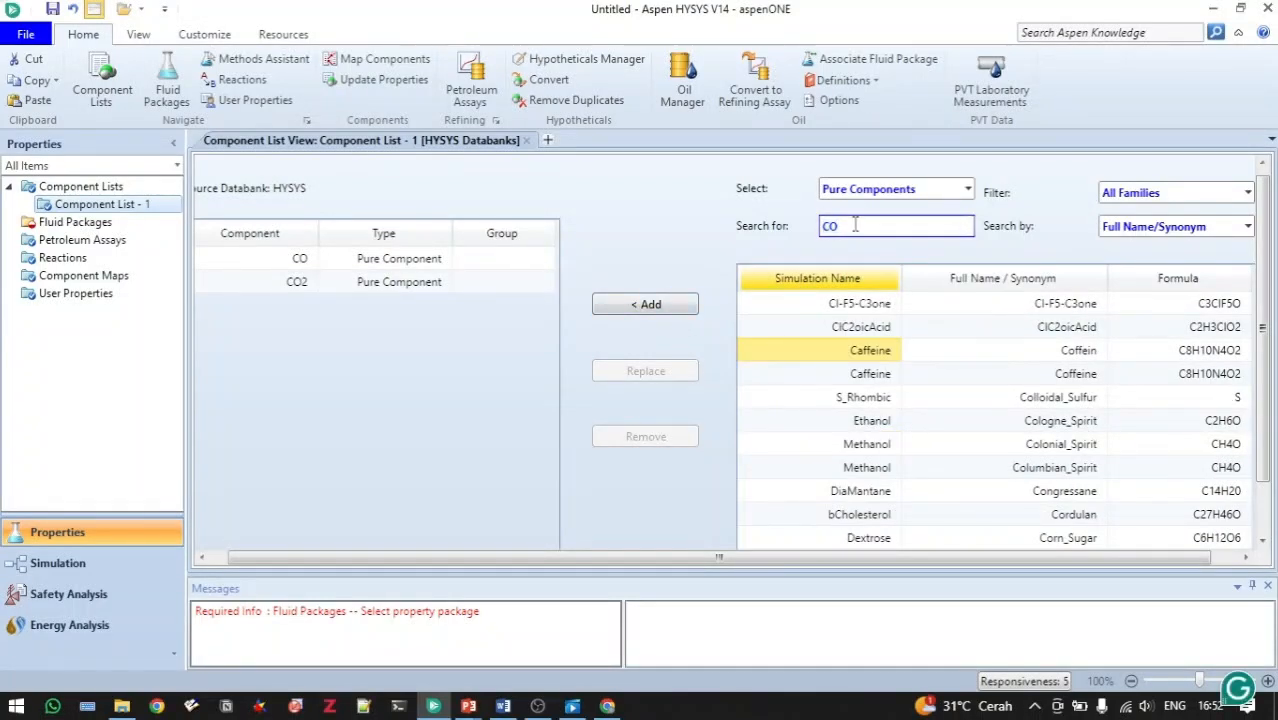
# Search for H2O and add it to the component list
pyautogui.press('BackSpace')
pyautogui.press('BackSpace')
pyautogui.write('H2O')
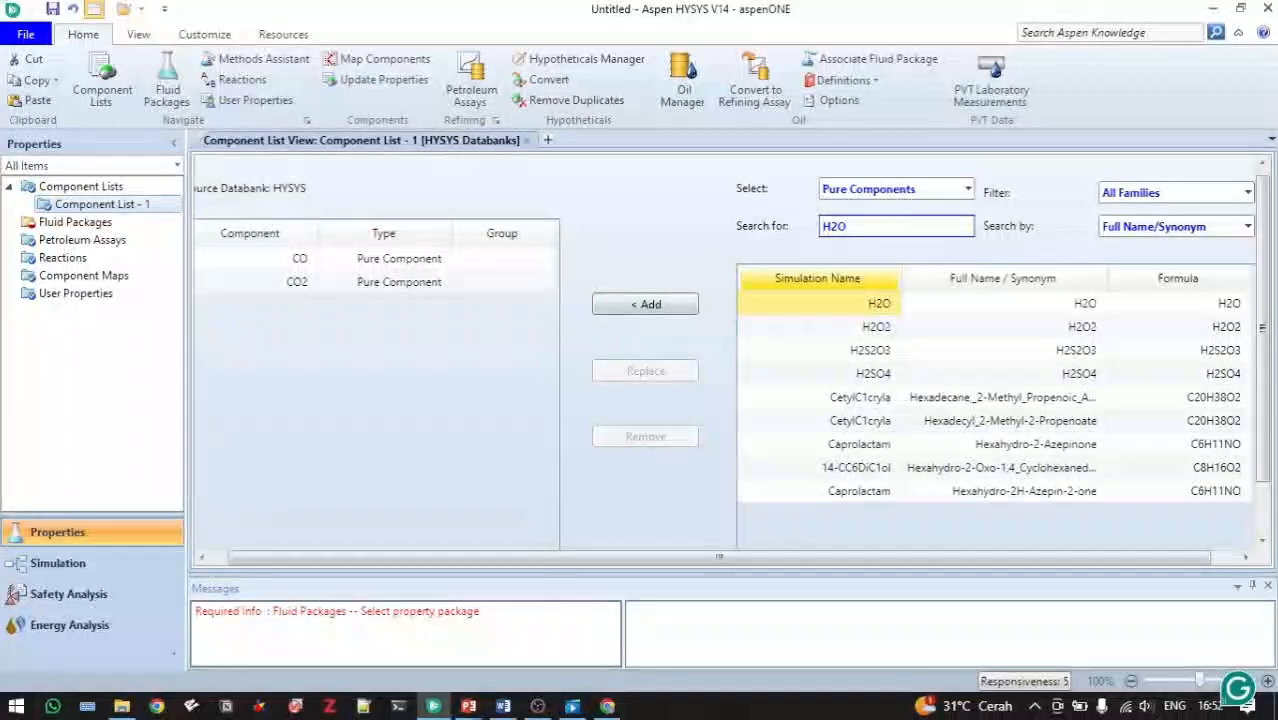
pyautogui.click(818, 302)
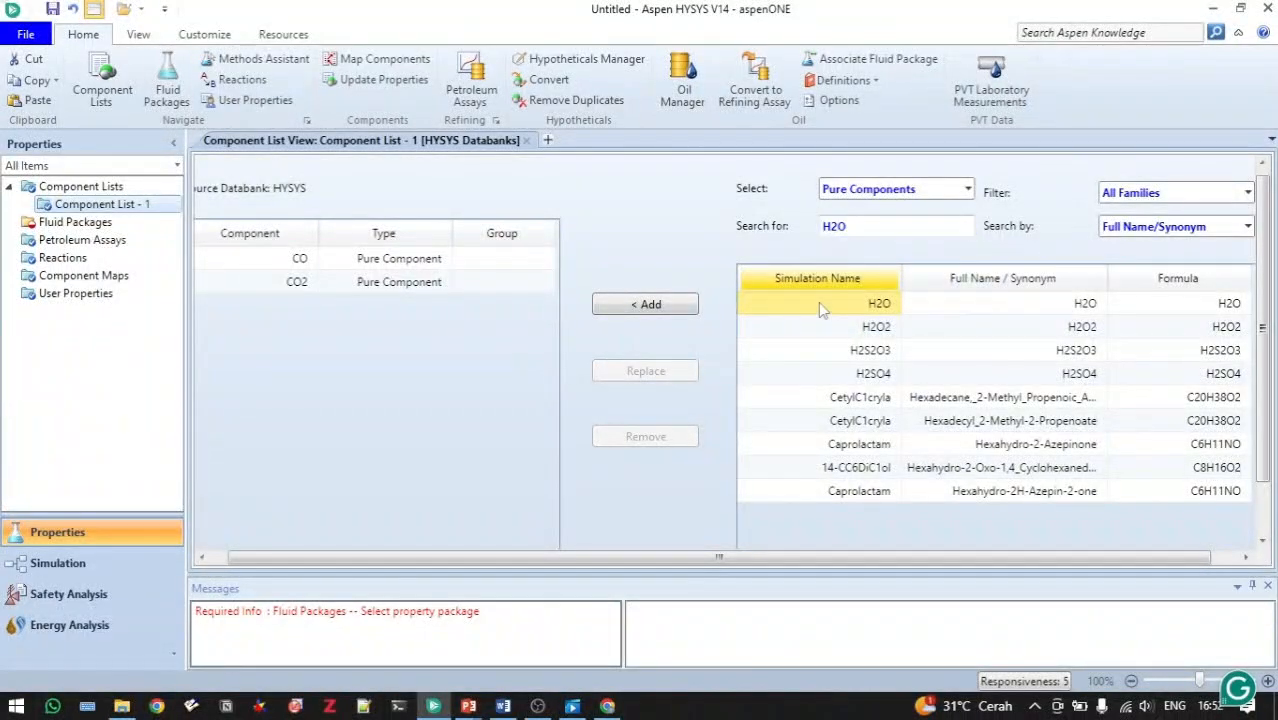
pyautogui.click(686, 305)
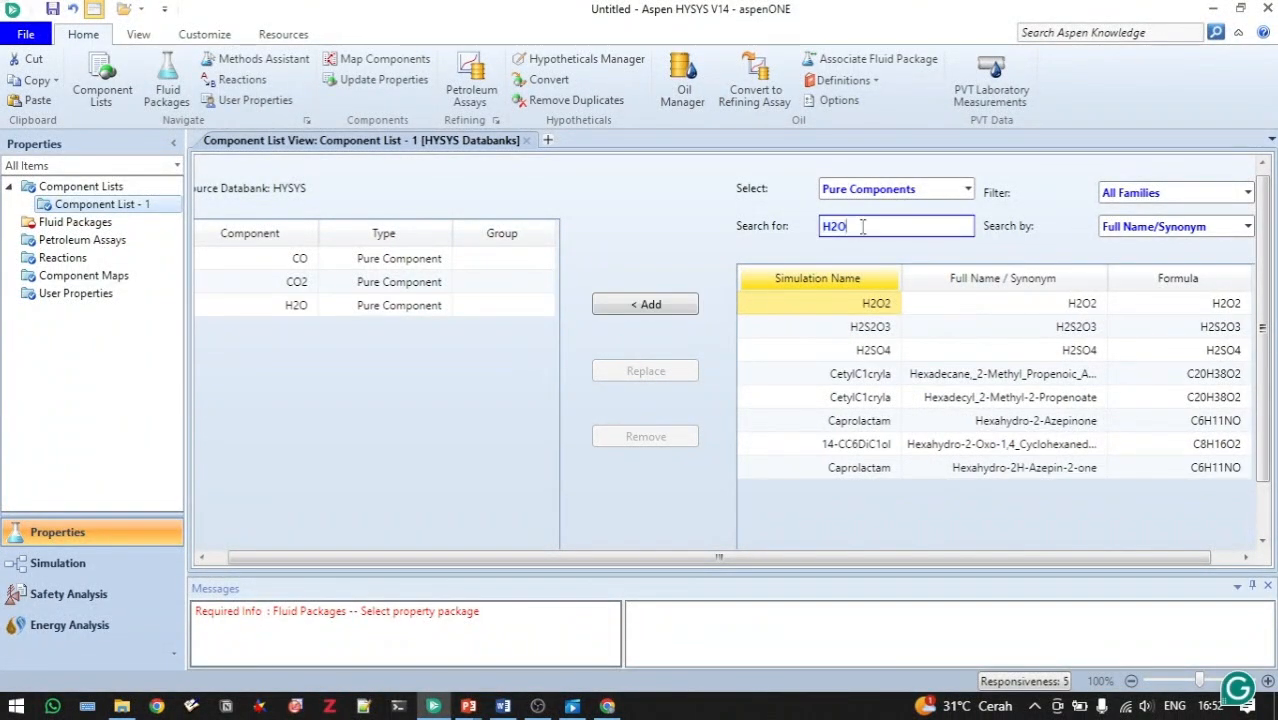
# Search for H2 and add Hydrogen to the component list
pyautogui.press('BackSpace')
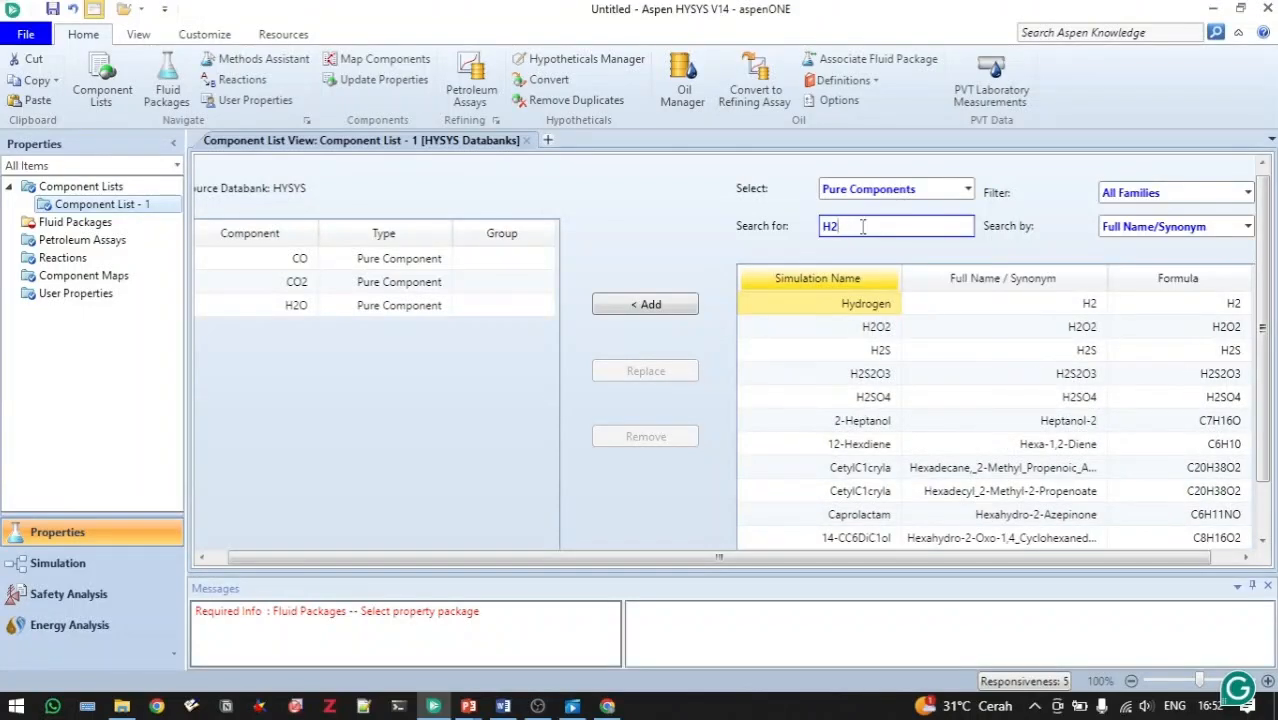
pyautogui.click(662, 309)
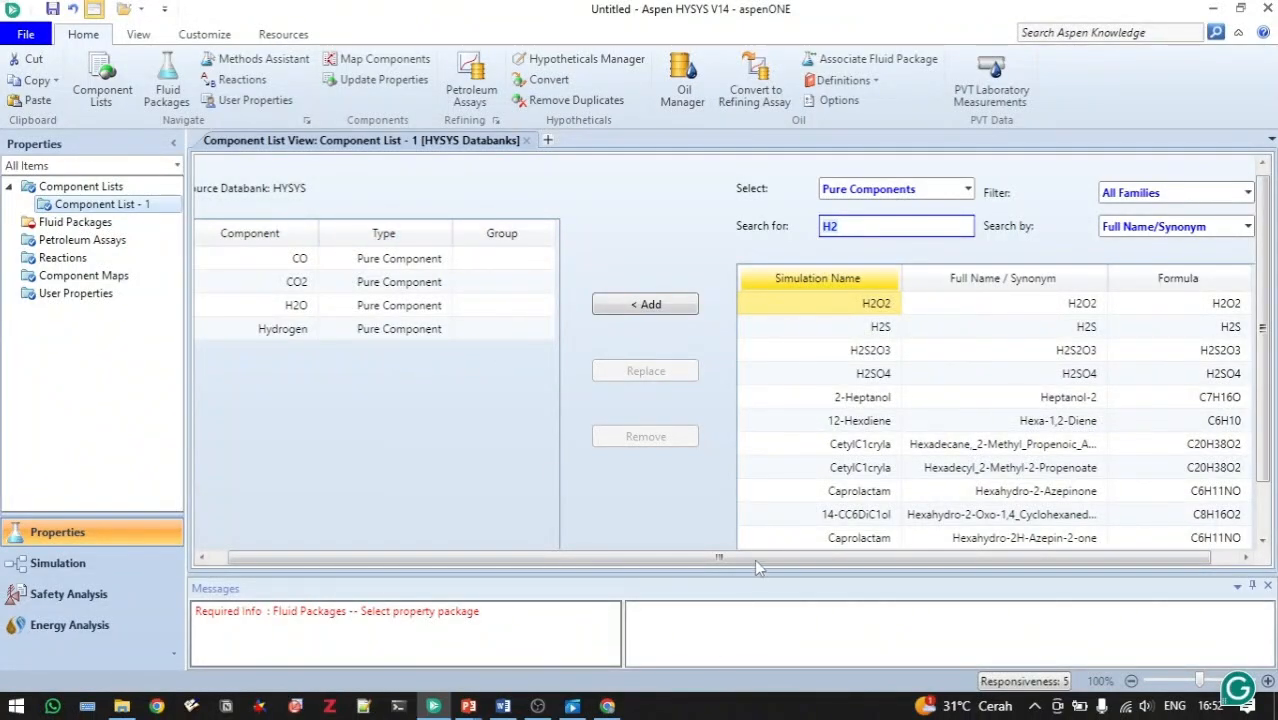
pyautogui.moveTo(756, 559); pyautogui.dragTo(521, 556)
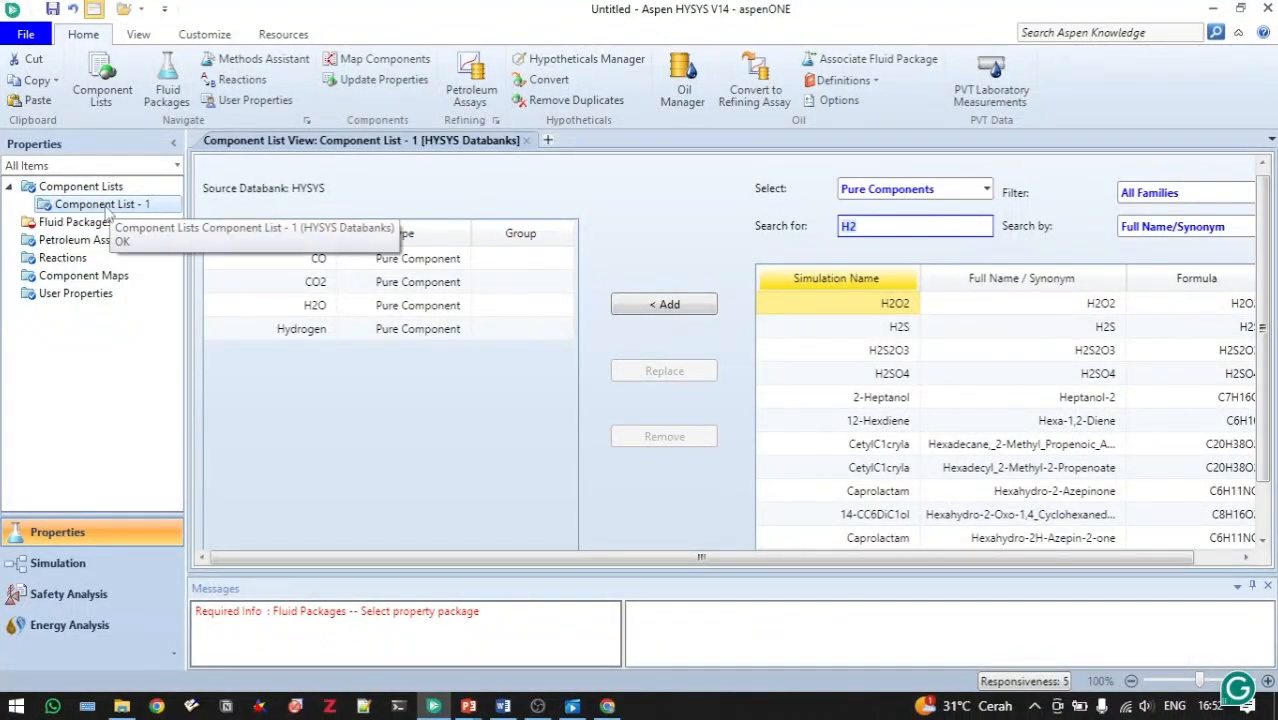
# Open the Fluid Packages overview and check the Case #1 feed conditions on the slide in PowerPoint
pyautogui.click(50, 224)
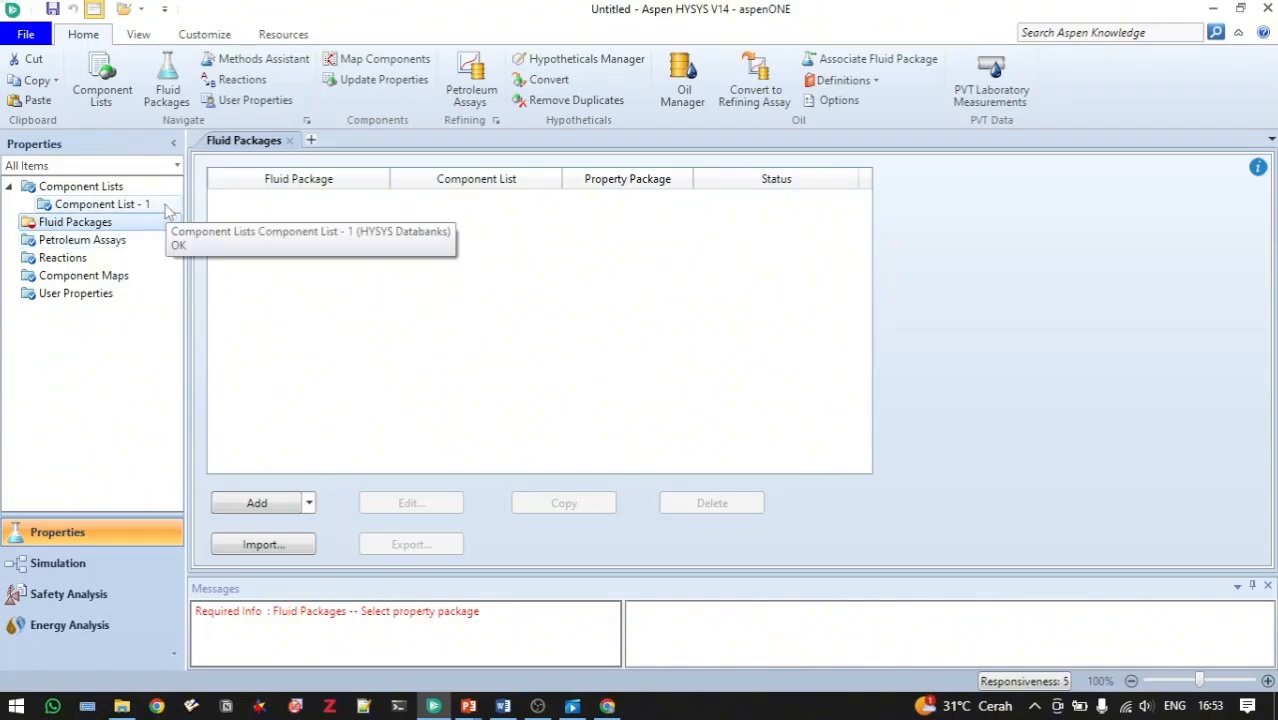
pyautogui.moveTo(469, 708)
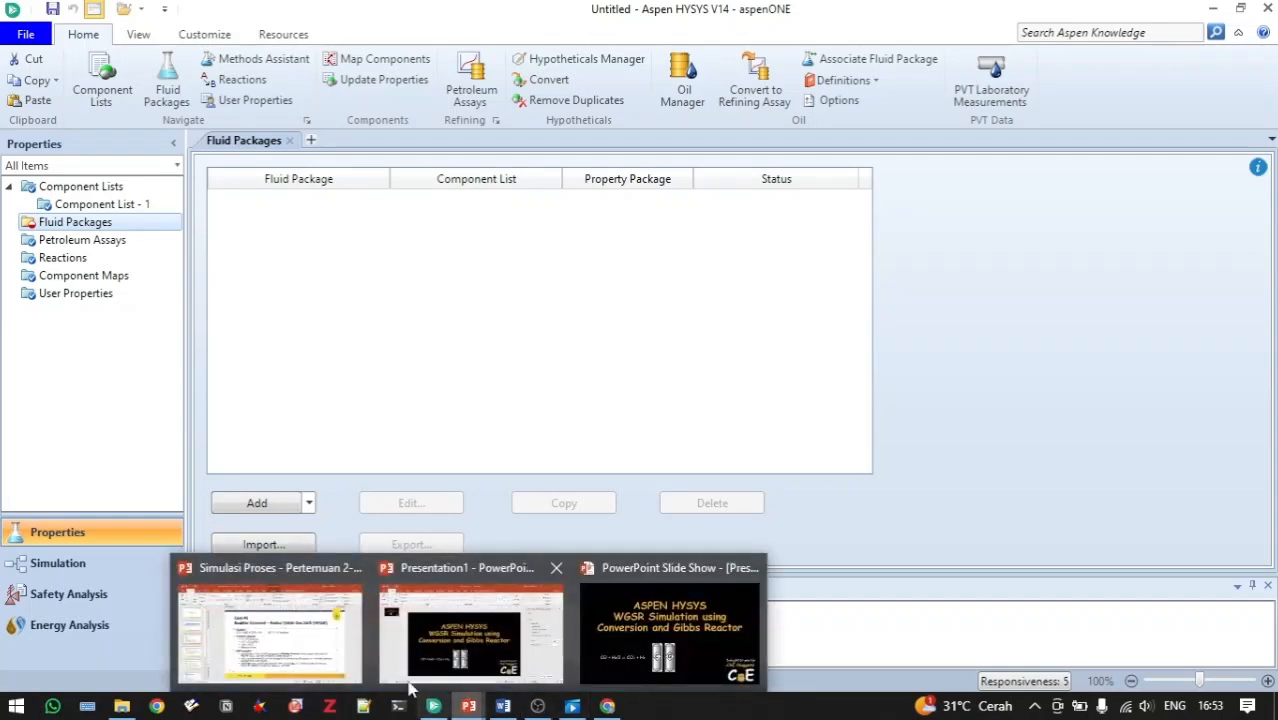
pyautogui.click(268, 632)
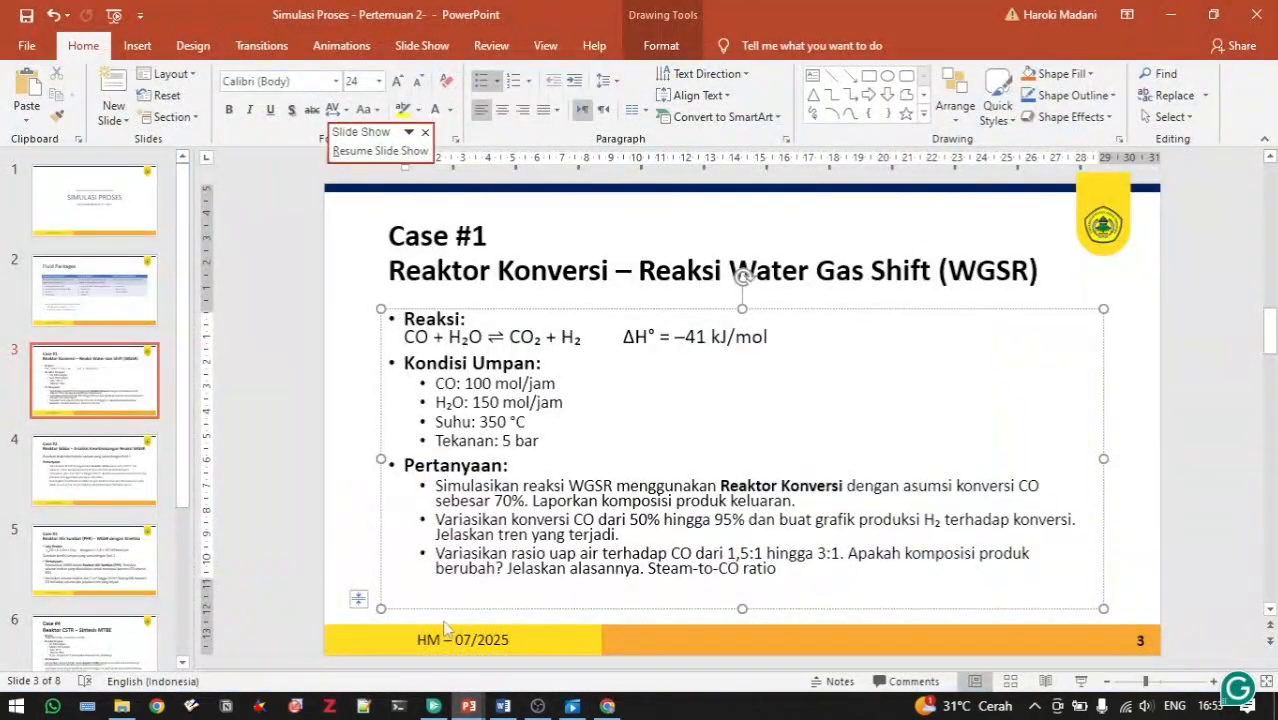
# Return to Aspen HYSYS and consult the Methods Assistant on recommended property packages for Oil and Gas Processing, closing the help window when done
pyautogui.click(436, 708)
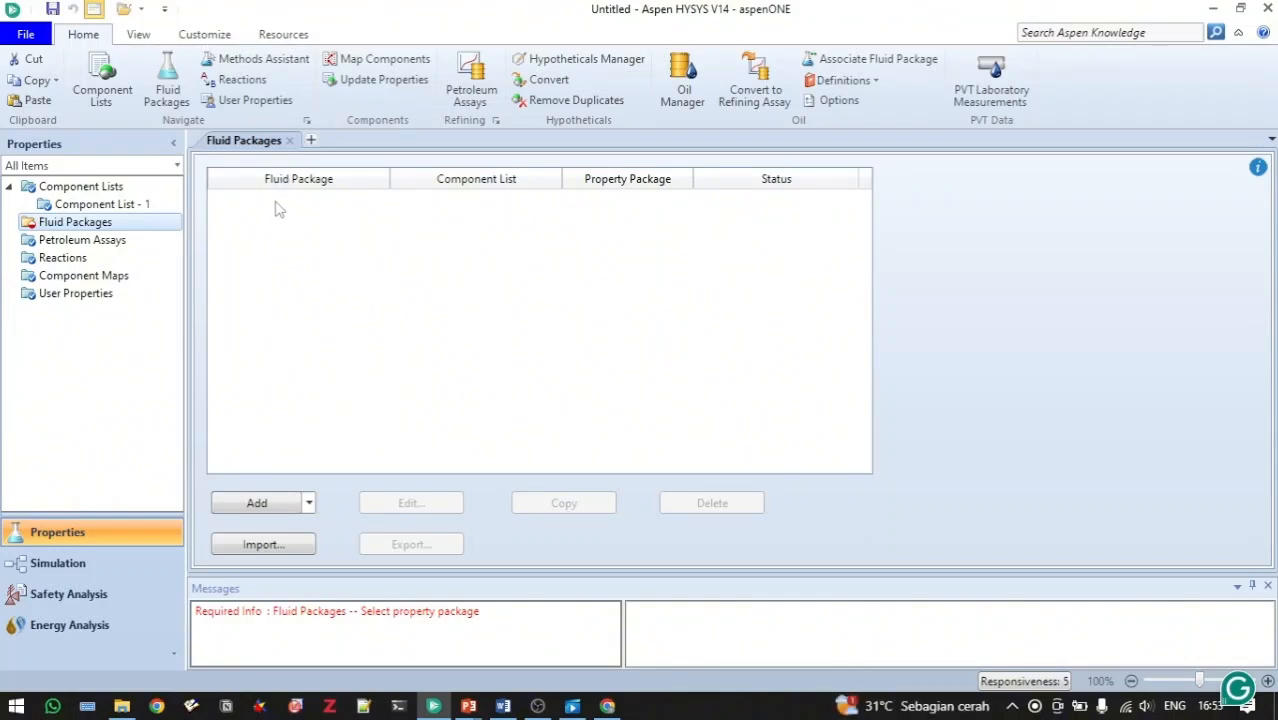
pyautogui.click(250, 60)
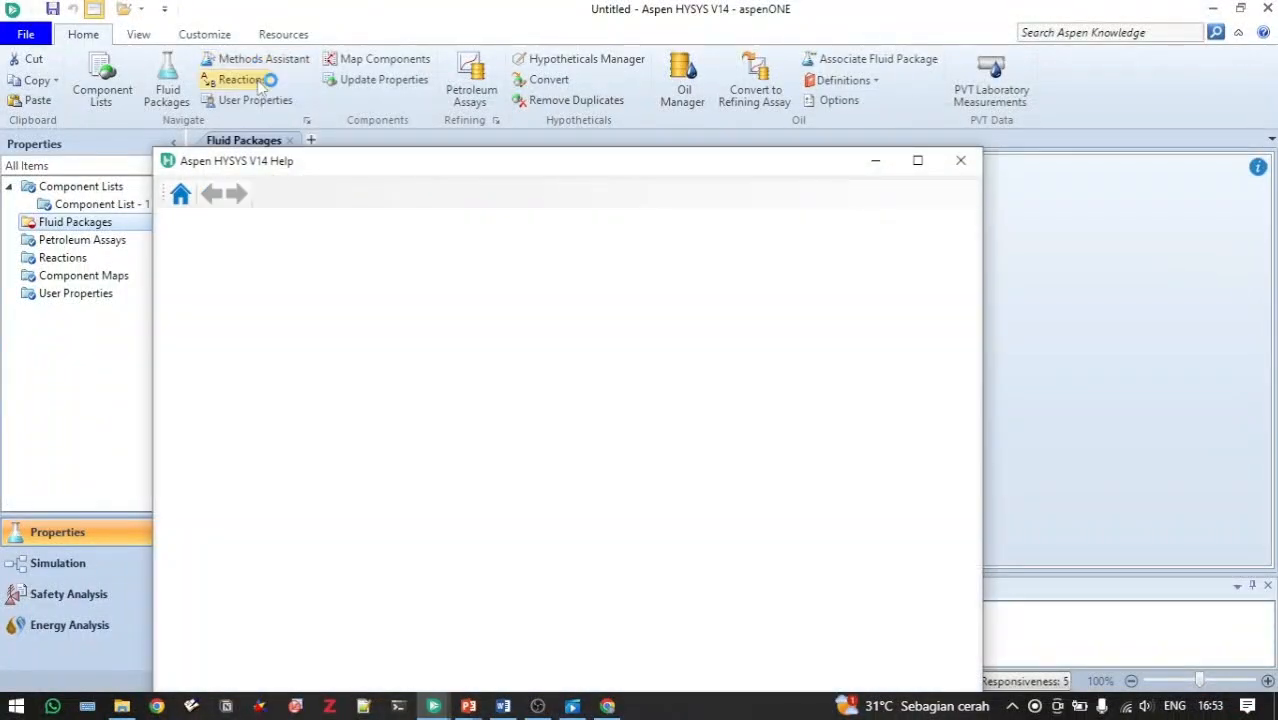
pyautogui.moveTo(383, 166); pyautogui.dragTo(355, 54)
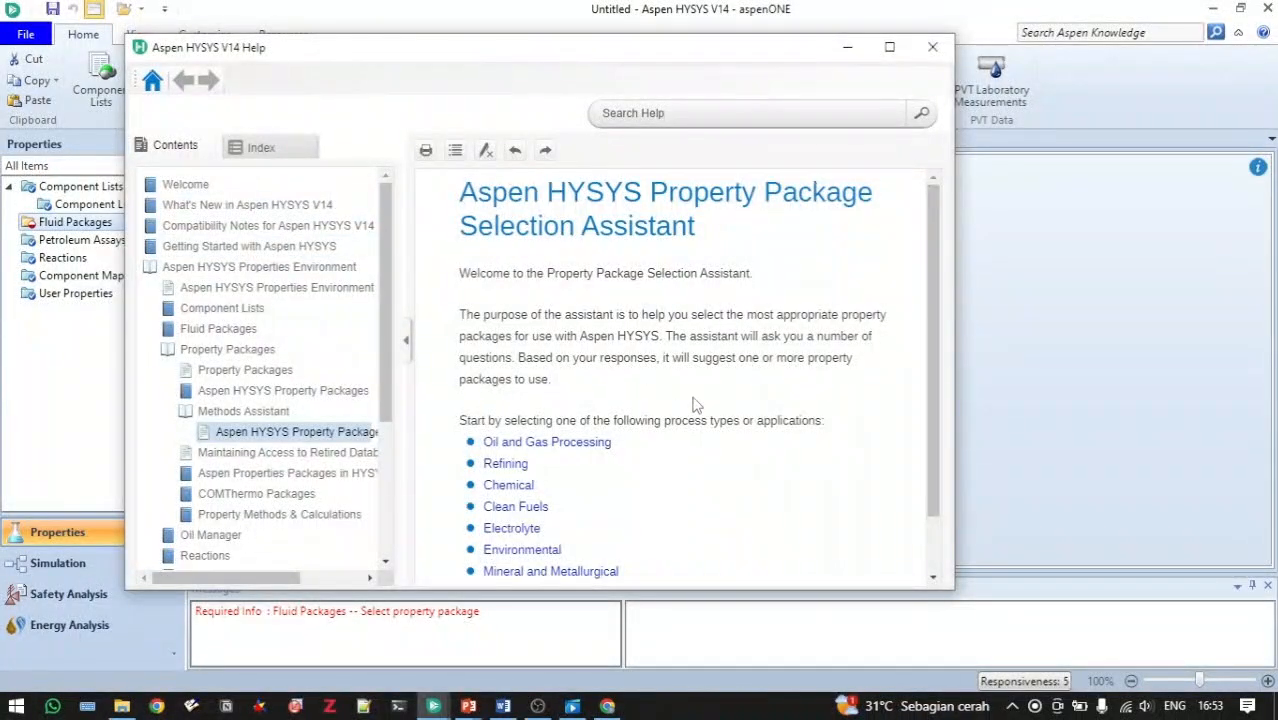
pyautogui.scroll(-1, 697, 405)
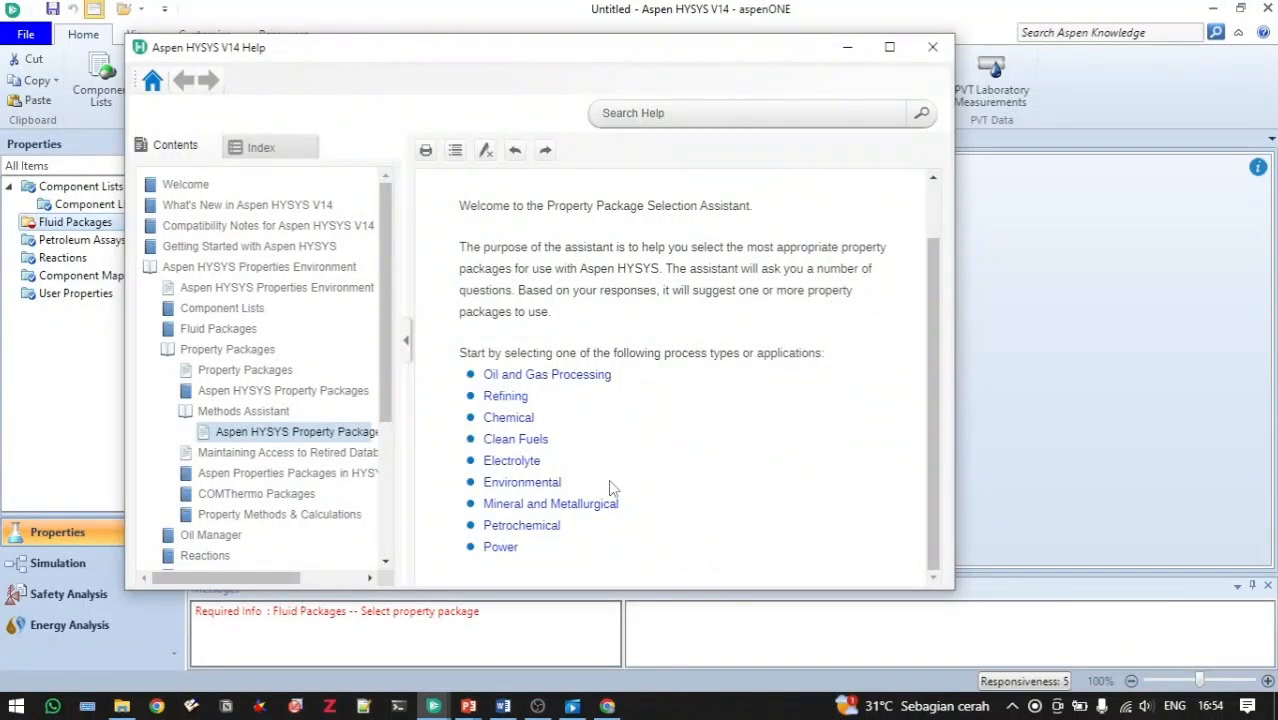
pyautogui.scroll(1, 612, 488)
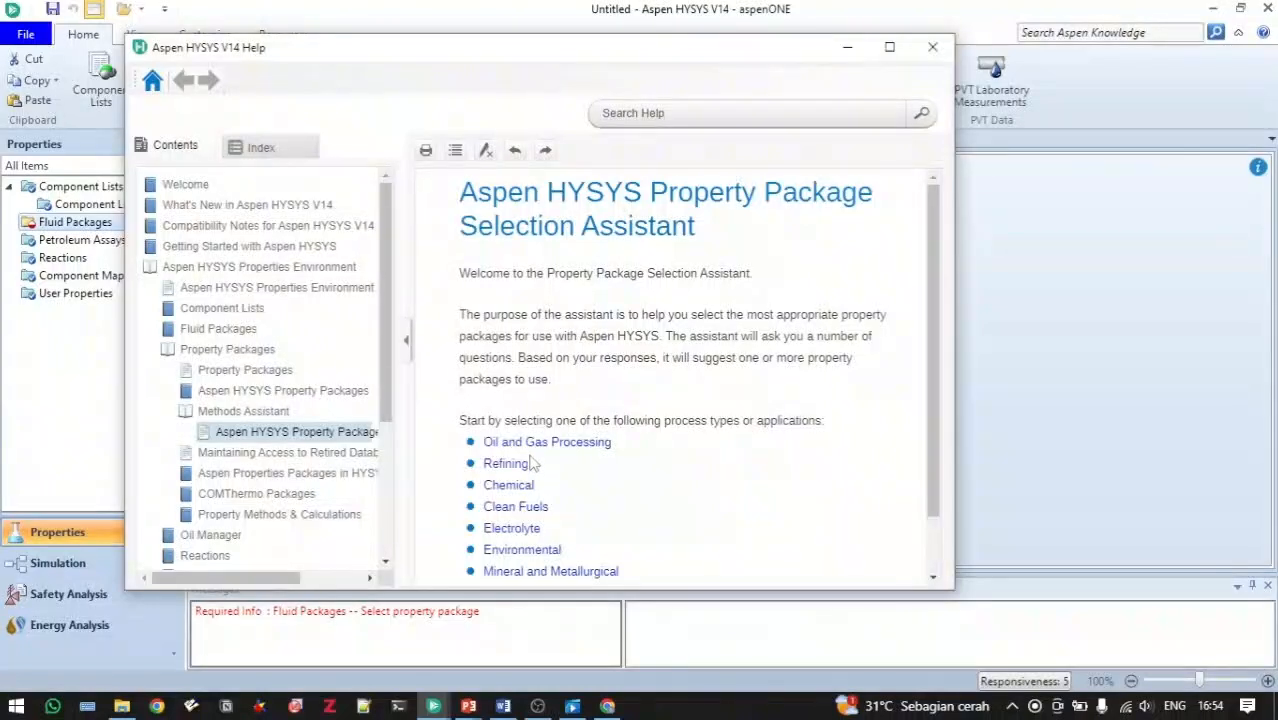
pyautogui.click(541, 448)
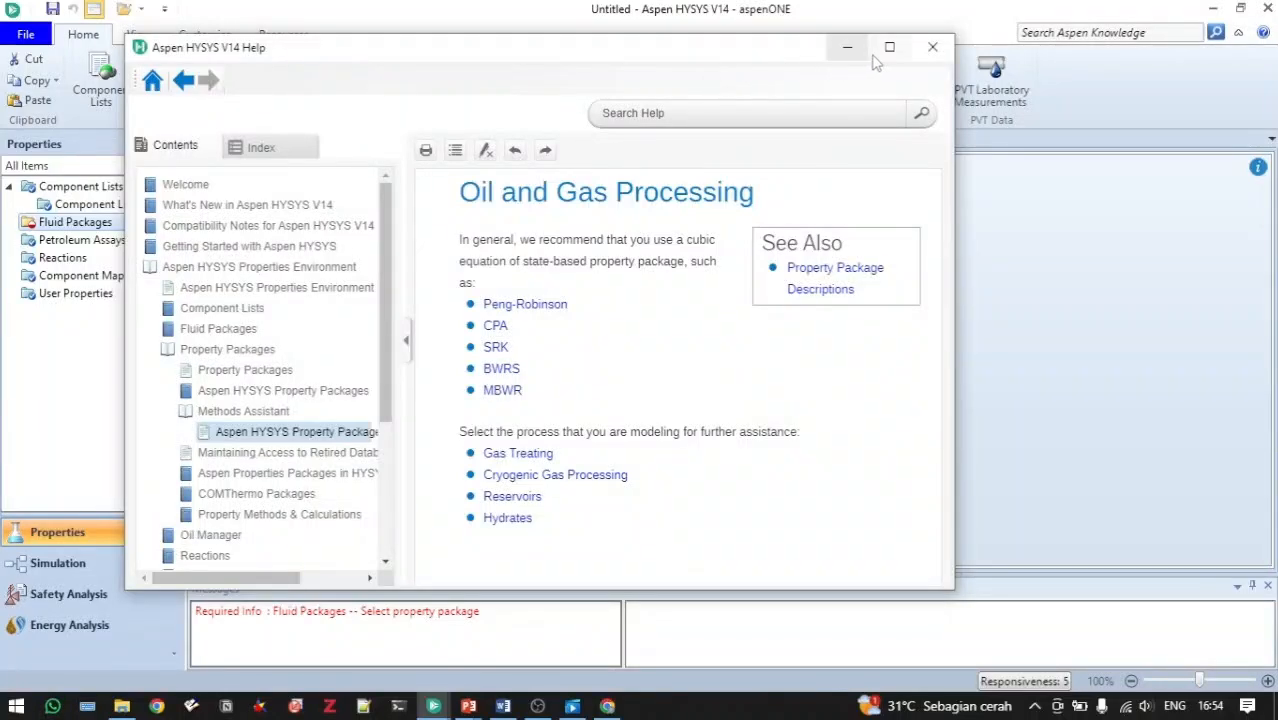
pyautogui.click(932, 47)
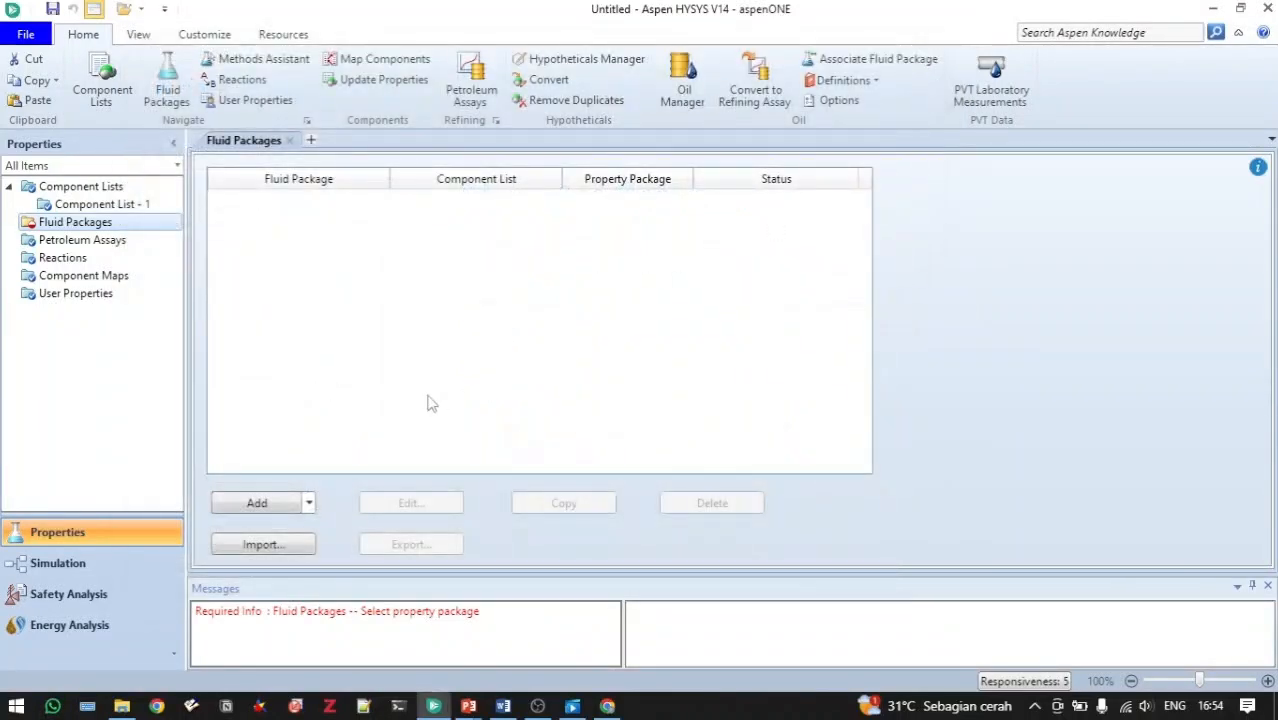
# Switch to the Simulasi Proses presentation in PowerPoint and show the Fluid Packages slide full screen
pyautogui.moveTo(469, 708)
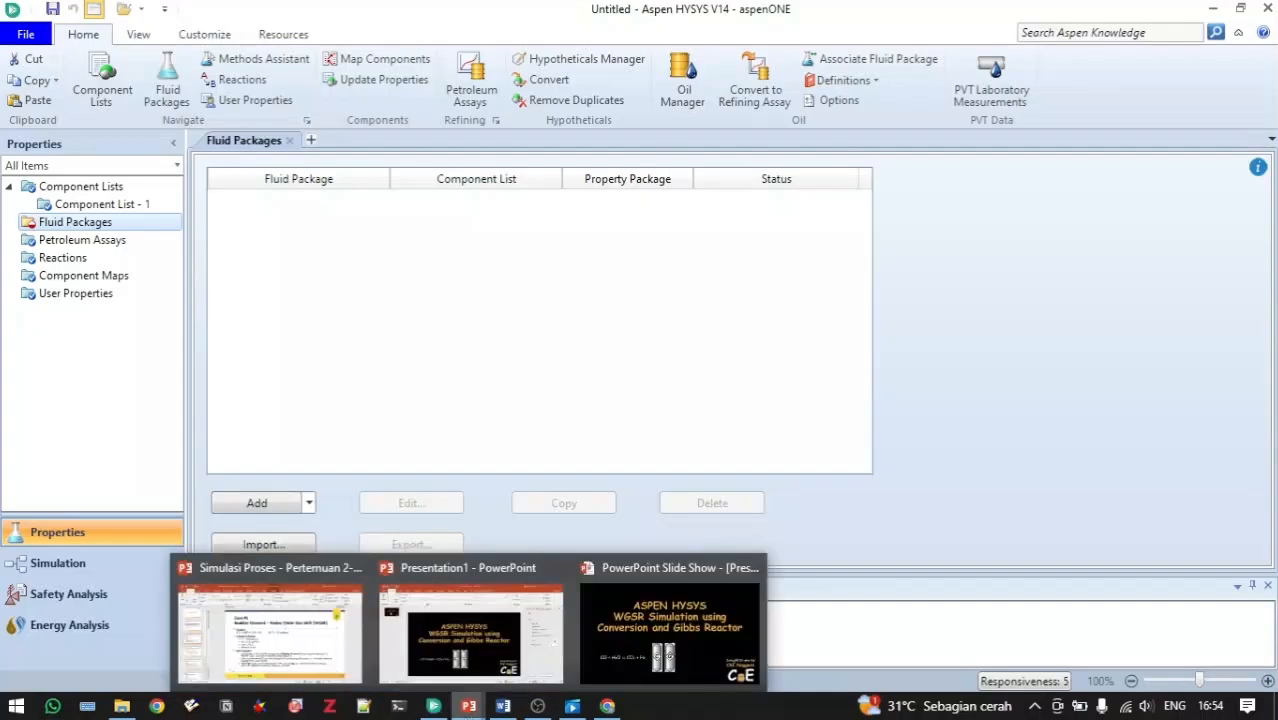
pyautogui.click(306, 650)
pyautogui.click(112, 291)
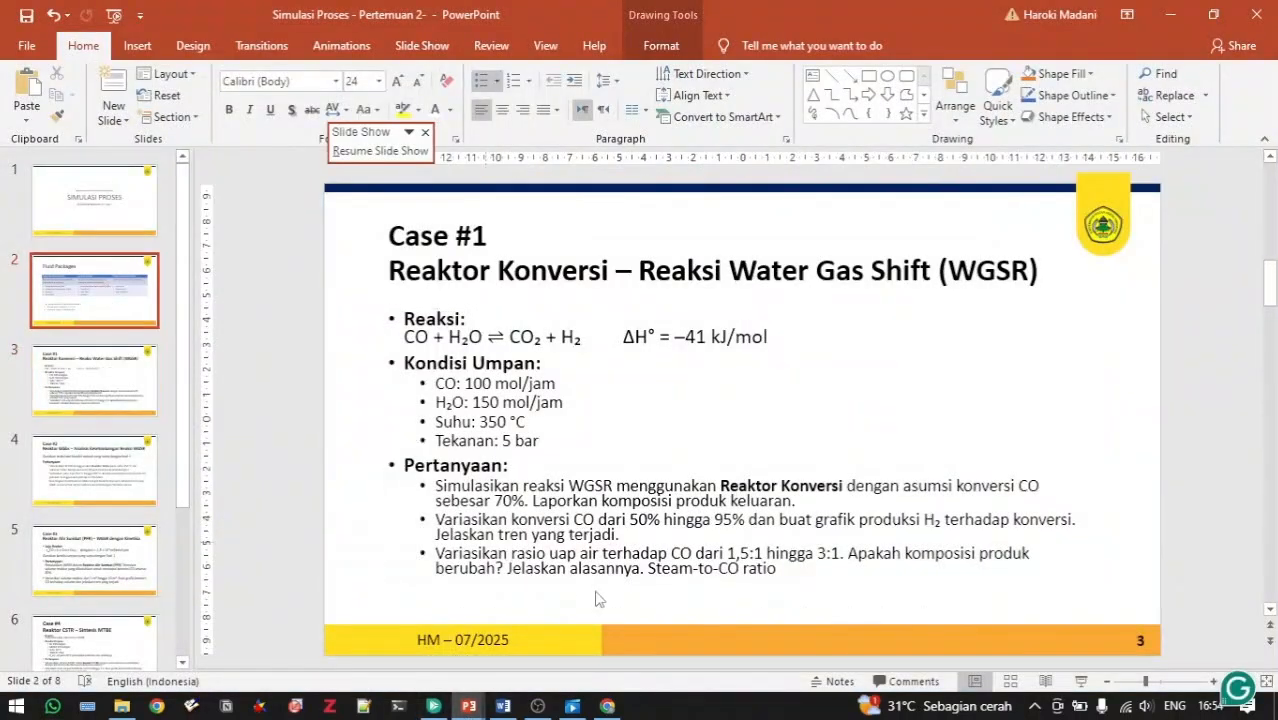
pyautogui.click(1081, 681)
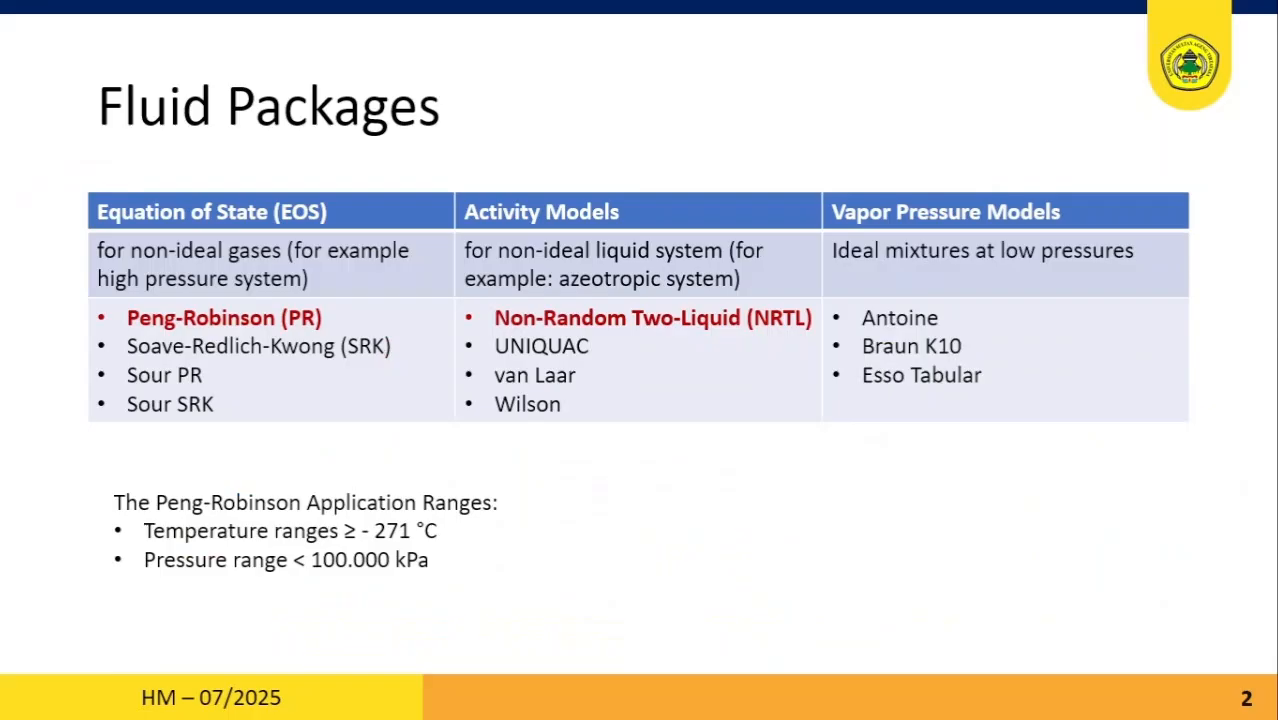